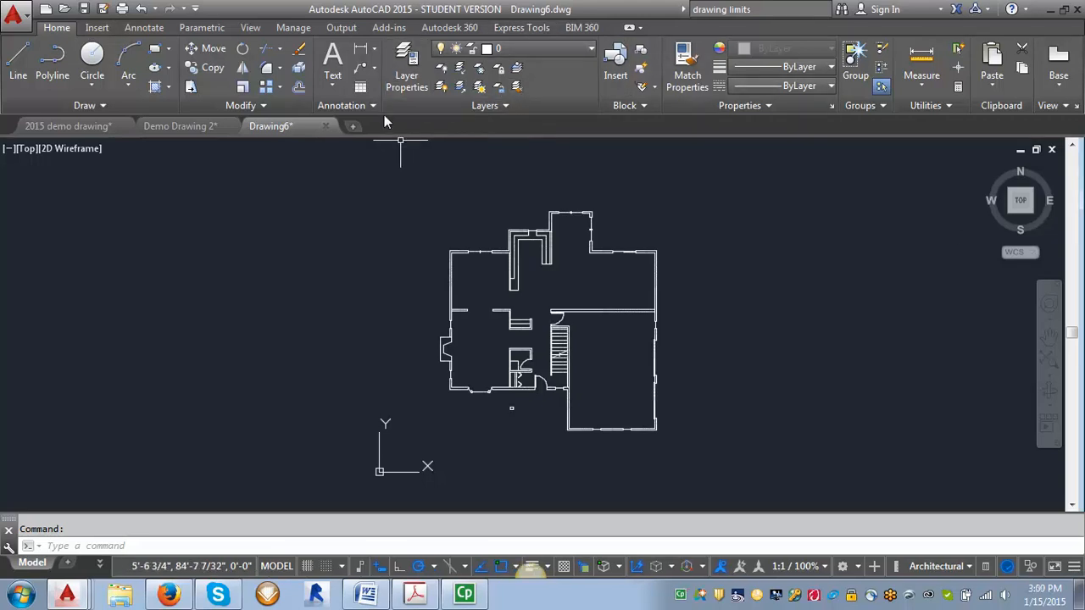
Open the layer manager, and consult the CAD Layer and Lineweight Standards PDF in Adobe Acrobat before returning to AutoCAD.
click(413, 78)
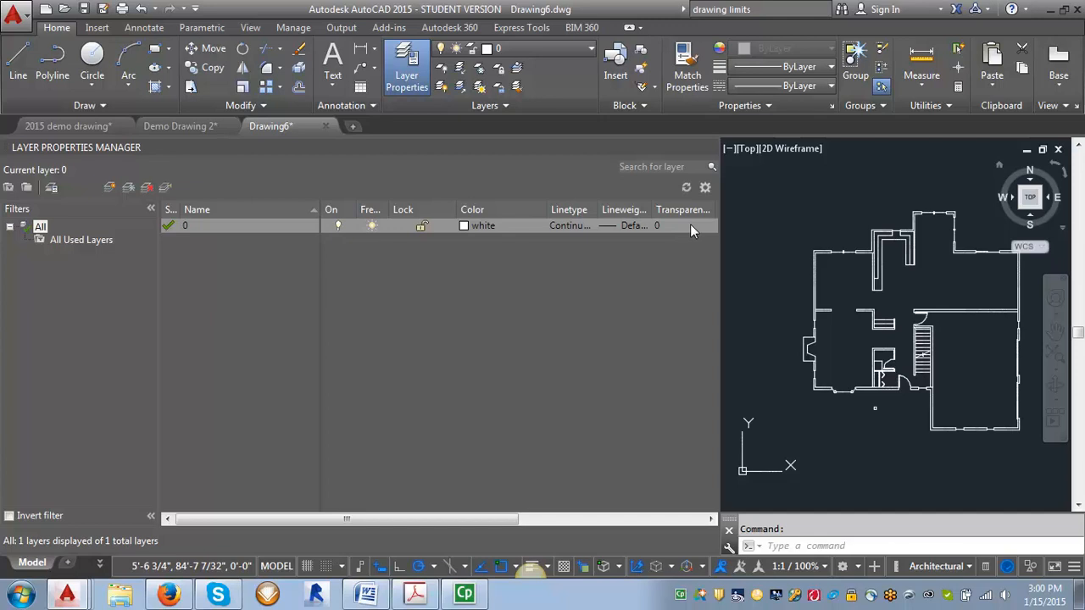
click(414, 593)
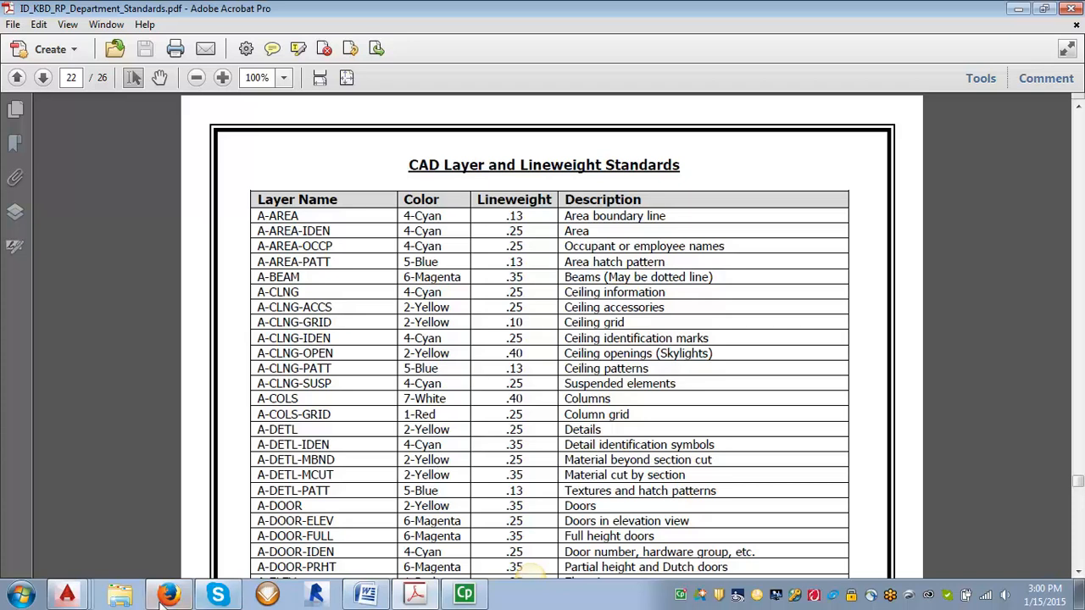
click(76, 595)
click(100, 556)
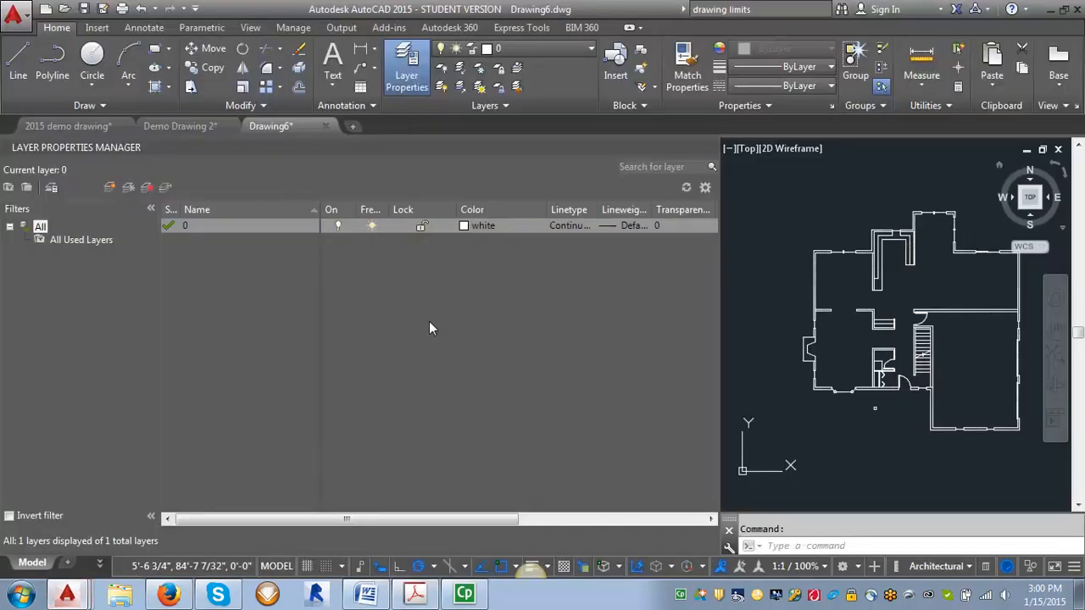
Create a new layer named A-GLAZ and set its color to yellow.
click(109, 191)
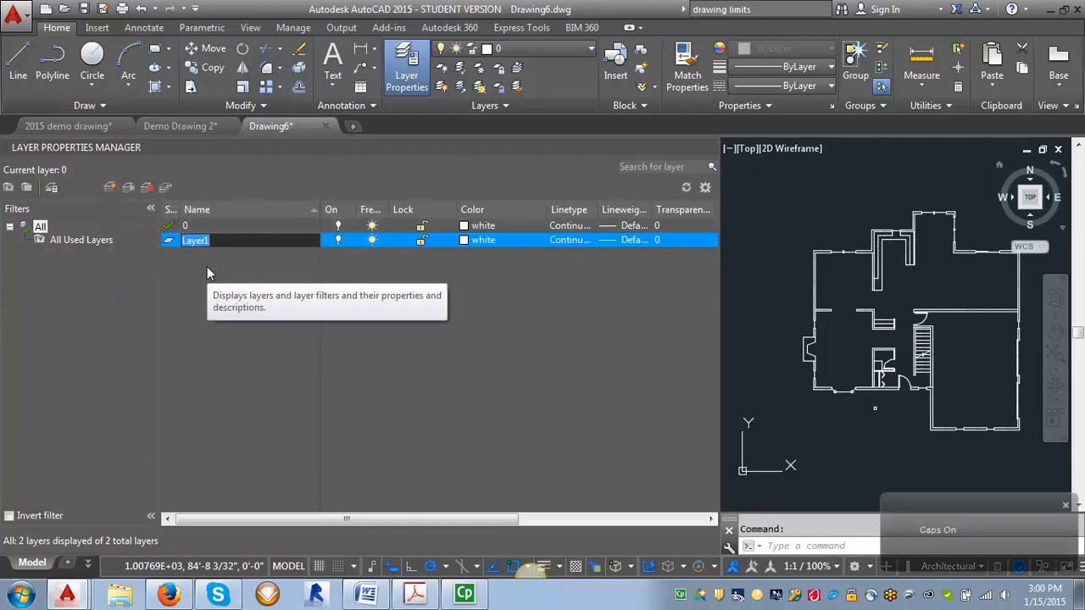
text(A-GLAZ)
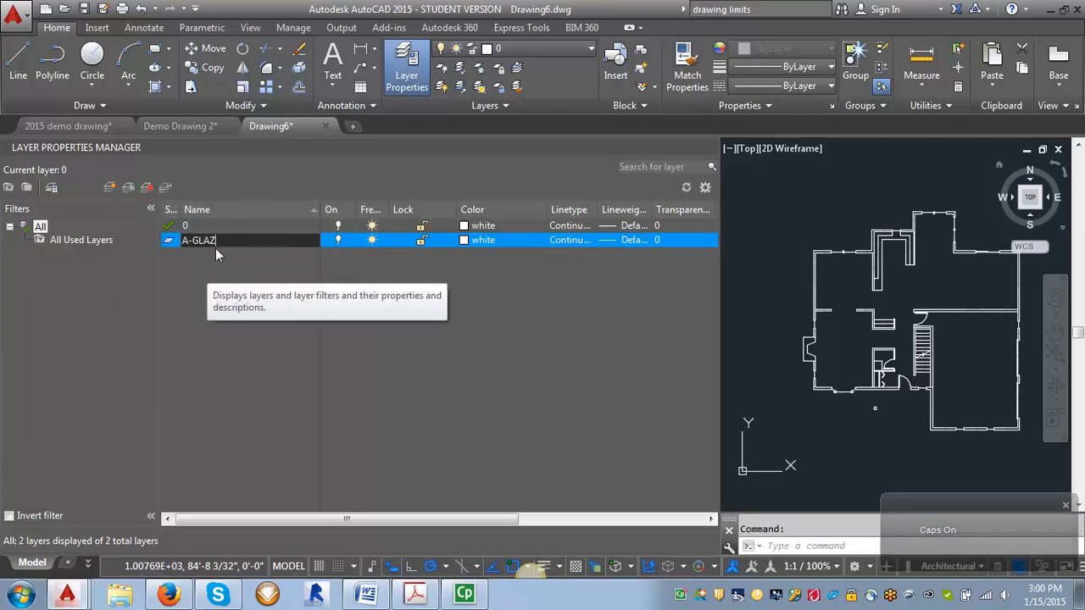
key(Return)
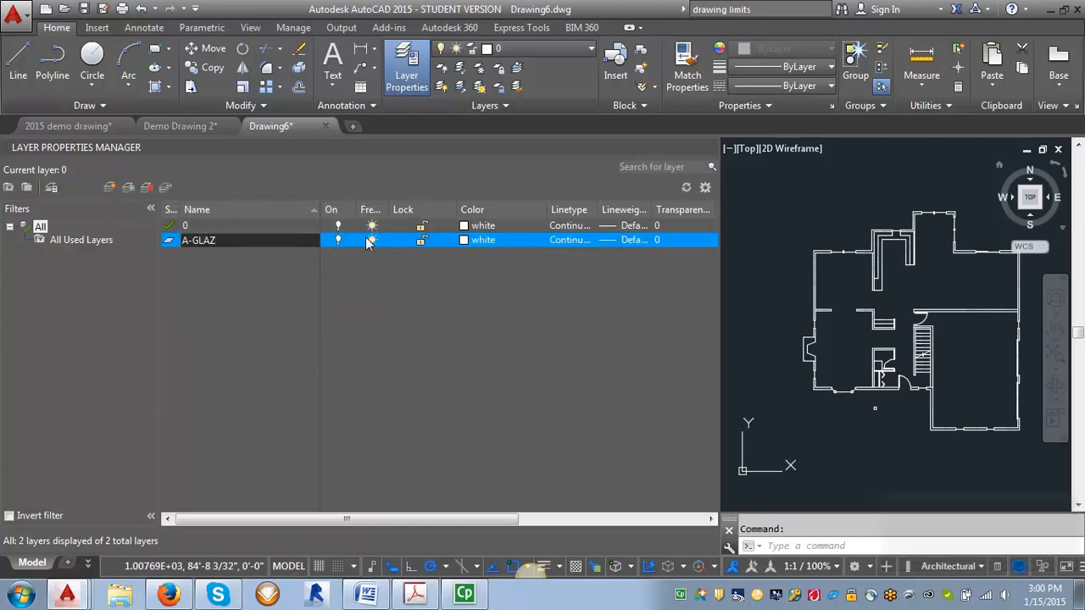
click(474, 241)
click(437, 335)
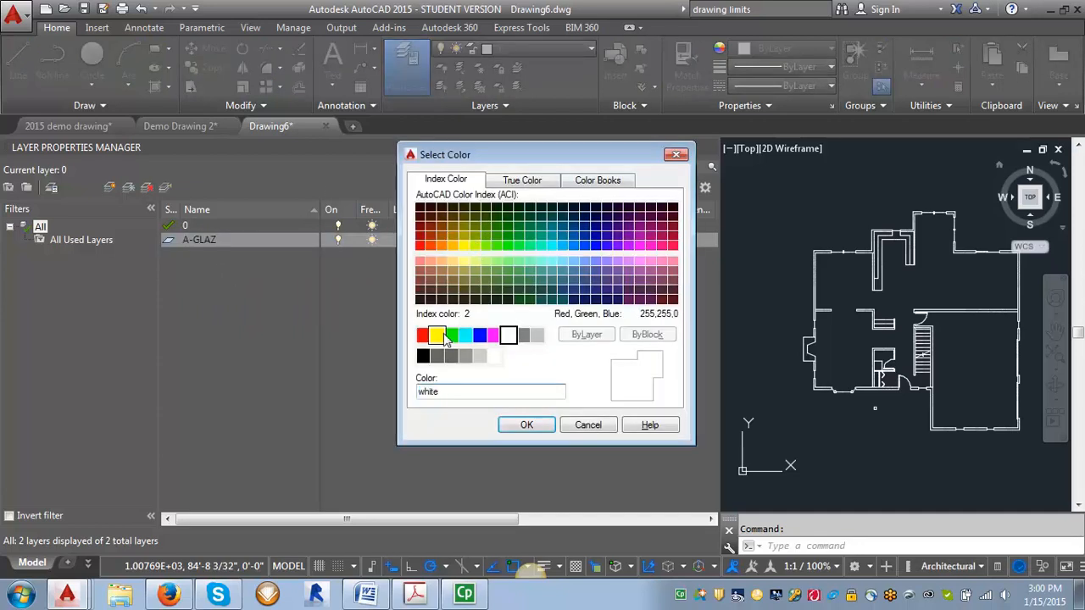
click(525, 425)
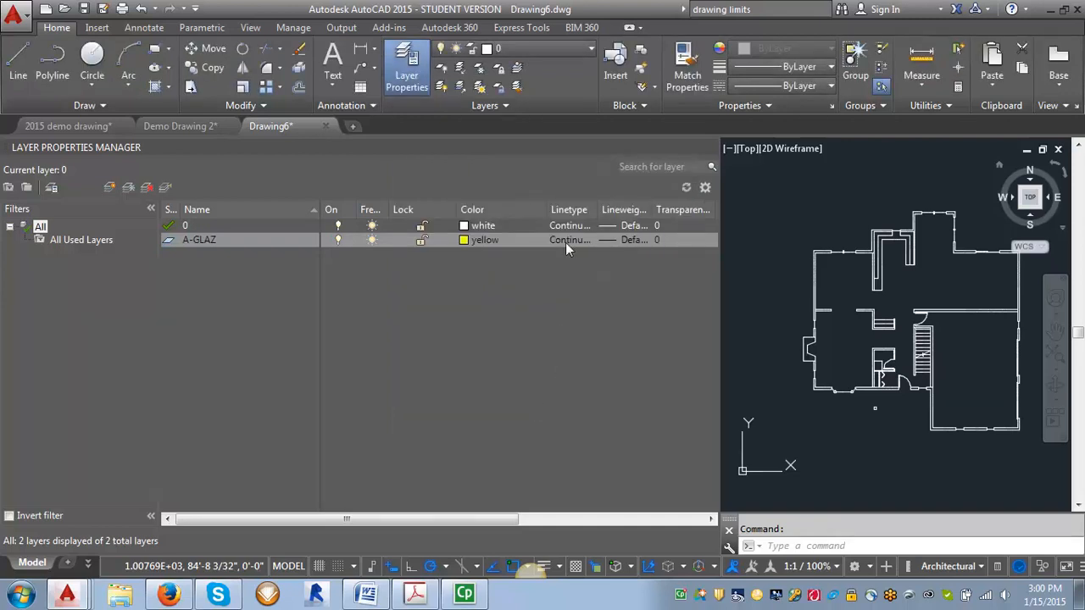
Set the lineweight of the A-GLAZ layer to 0.35 mm.
click(626, 240)
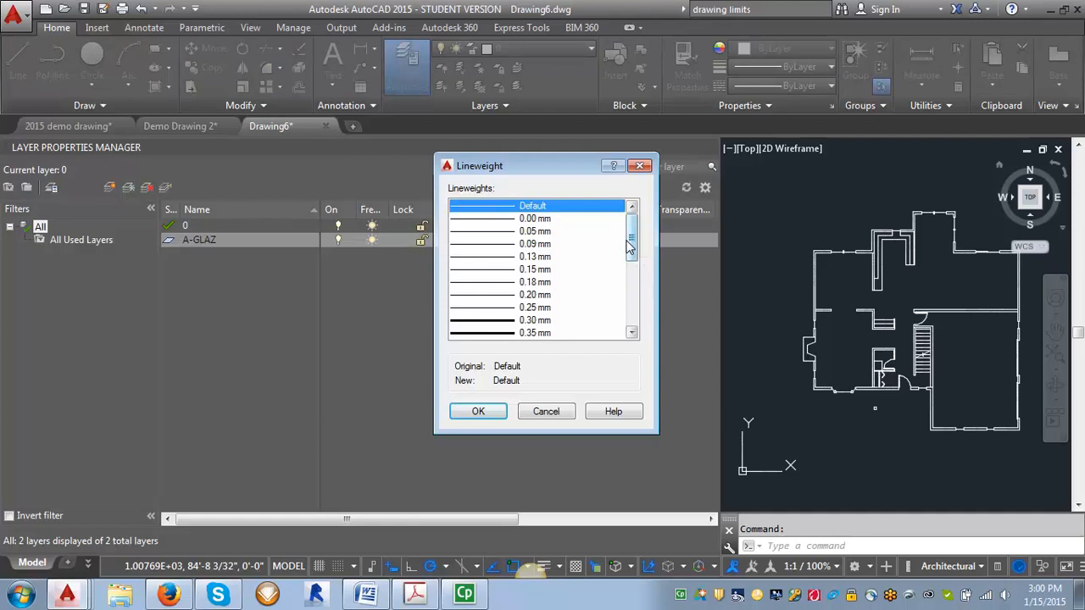
drag(632, 231, 632, 246)
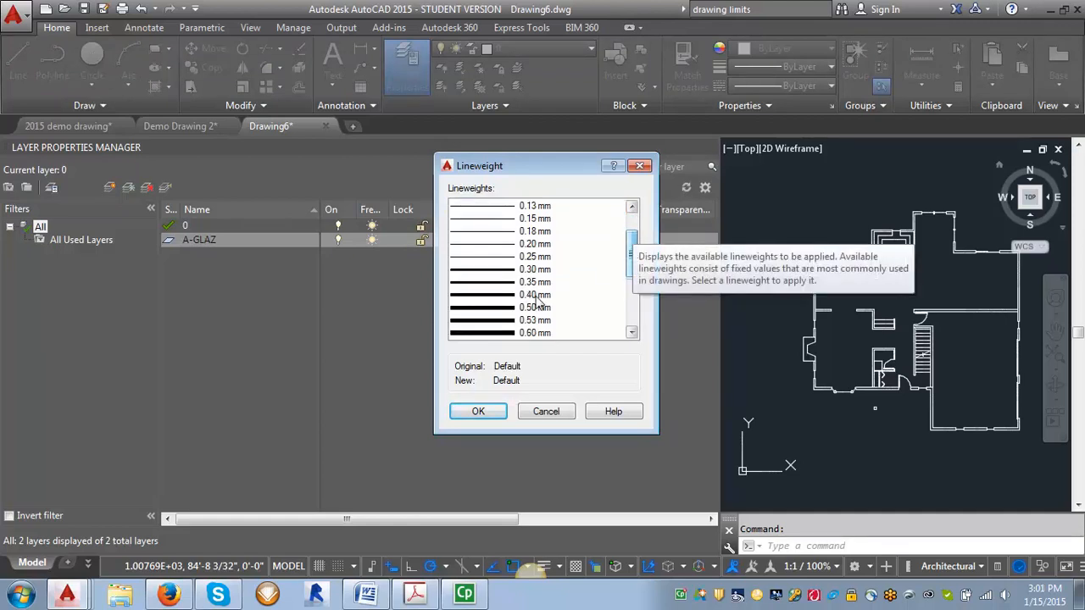
click(529, 283)
click(479, 411)
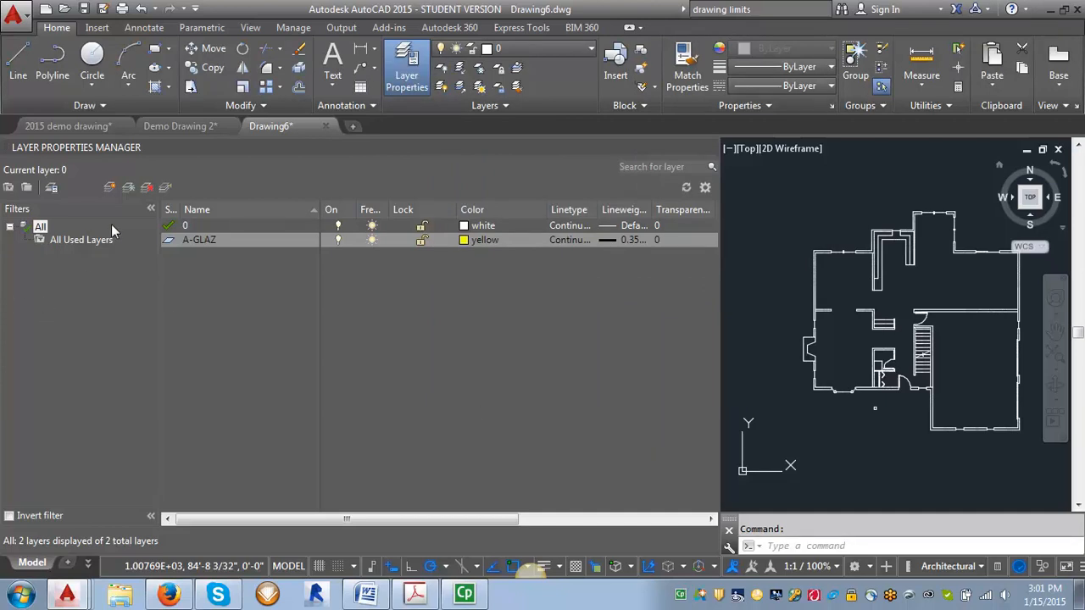
Add two more layers named A-DOOR and A-FLOR-WDWK.
click(109, 187)
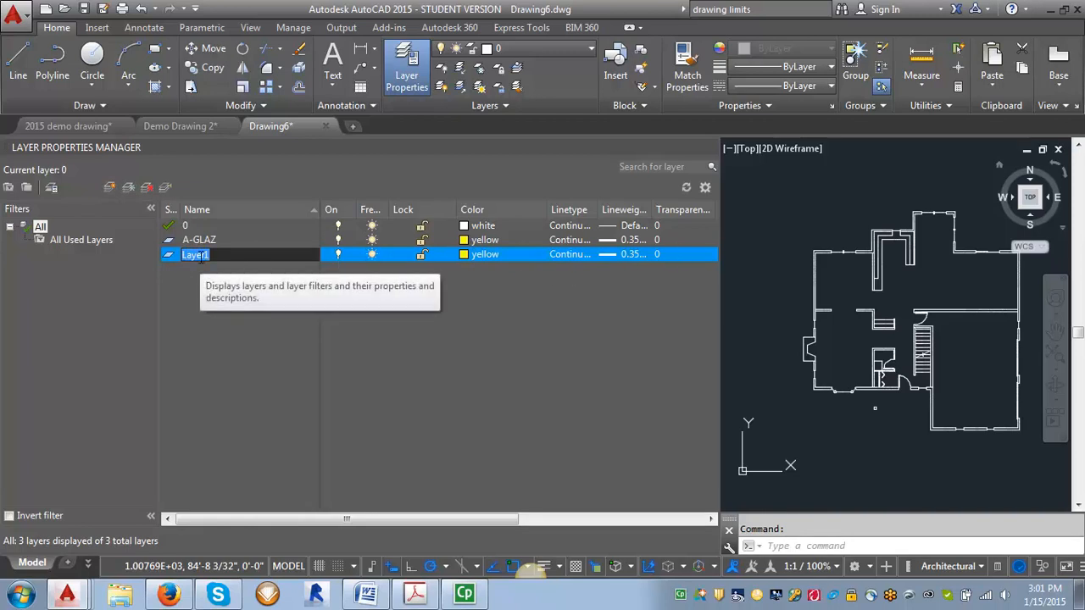
text(A-DOOR)
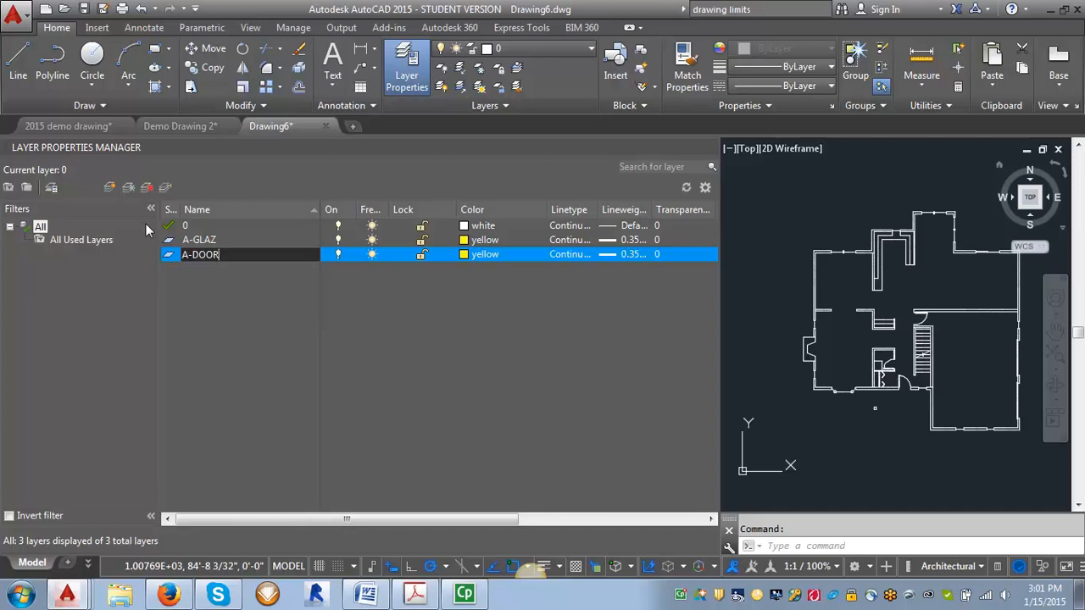
click(111, 187)
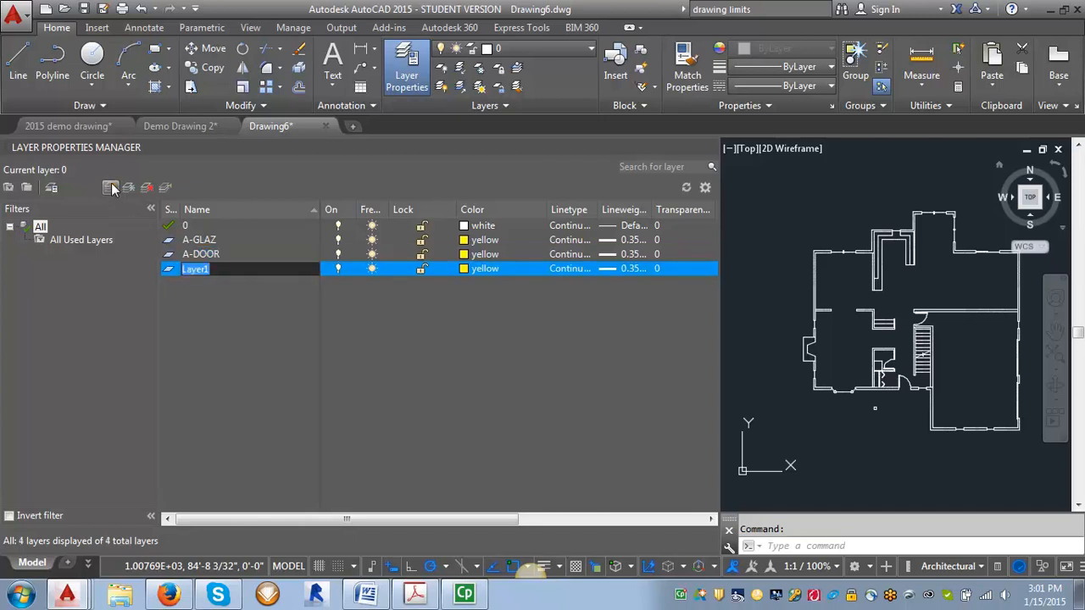
text(A-FLOR-WDWK)
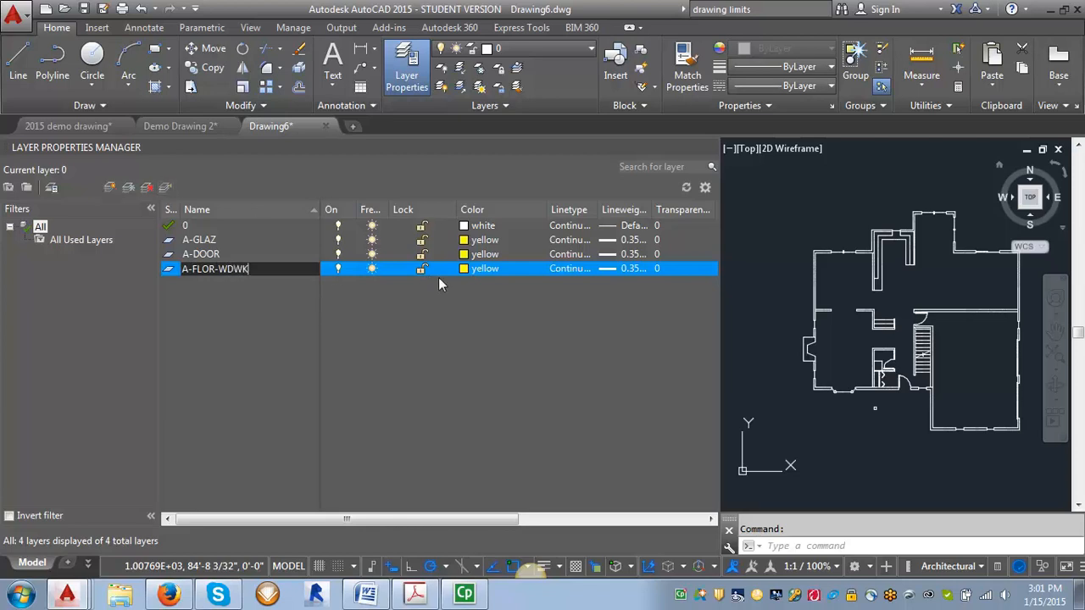
Set the A-FLOR-WDWK layer's color to red and its lineweight to 0.13 mm.
click(471, 271)
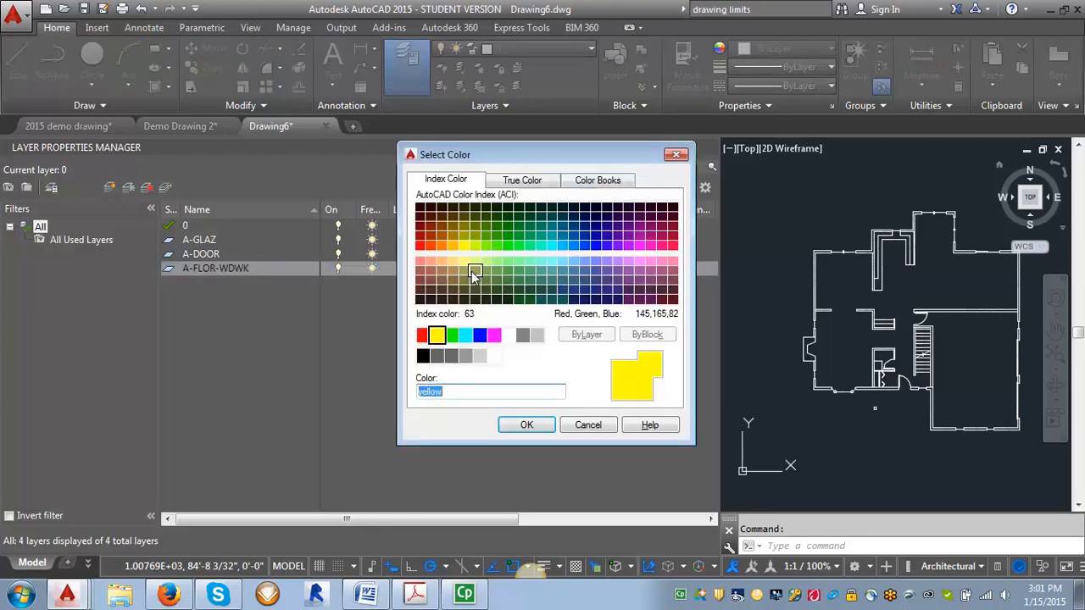
click(421, 335)
click(527, 425)
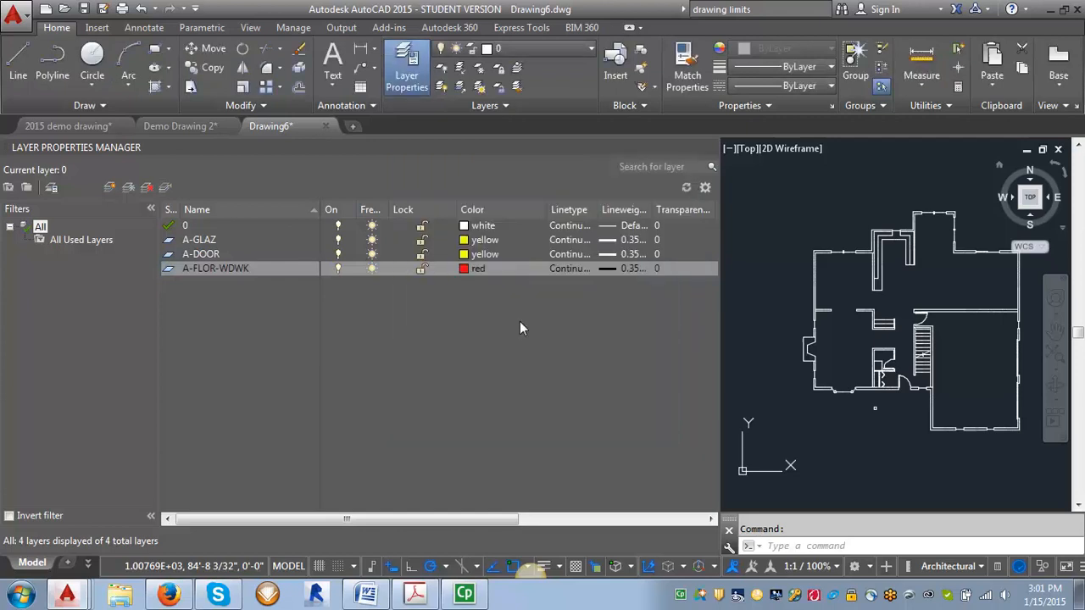
click(618, 268)
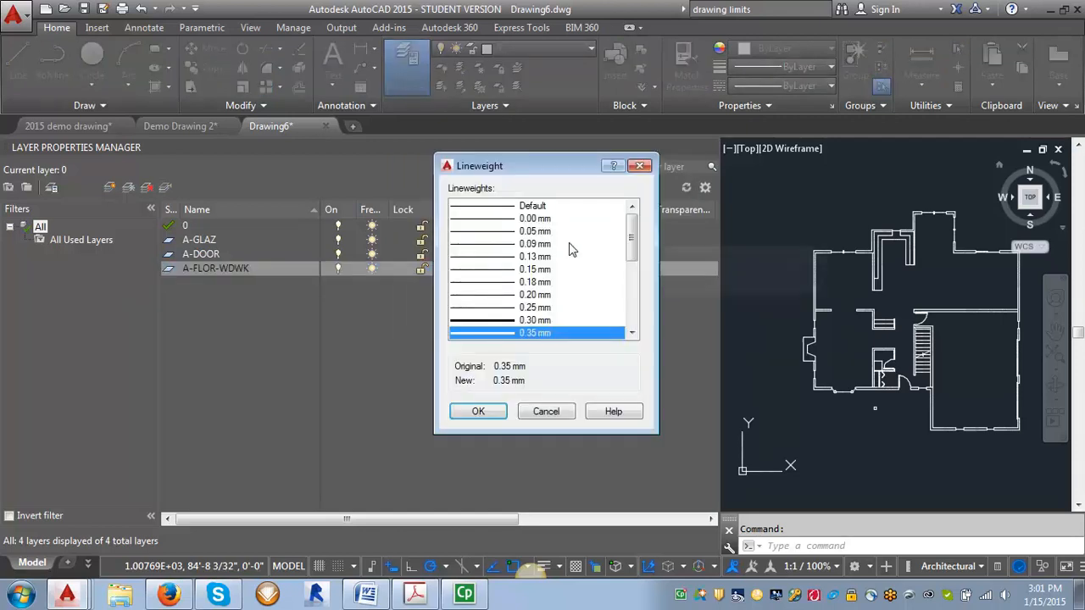
click(512, 256)
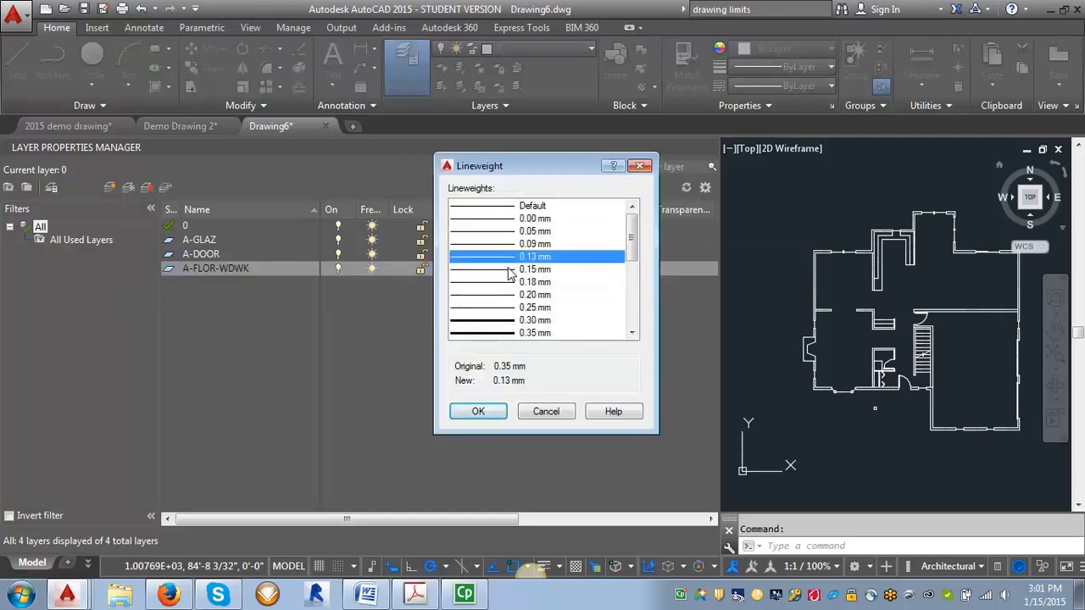
click(478, 412)
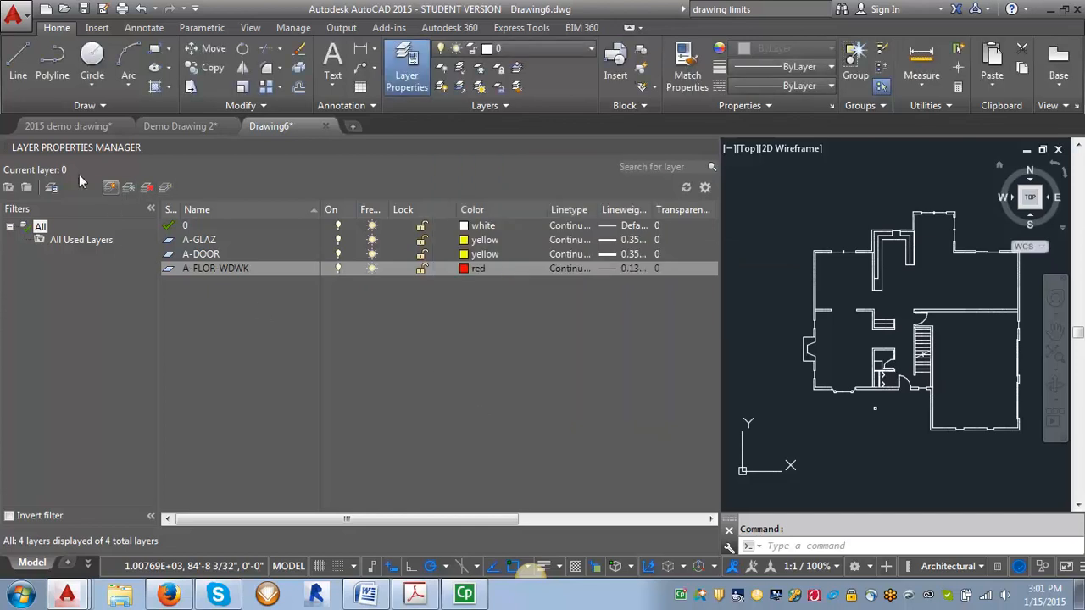
Create a new layer named A-FLOR-HIDN and set its color to index color 9.
click(109, 187)
text(A-)
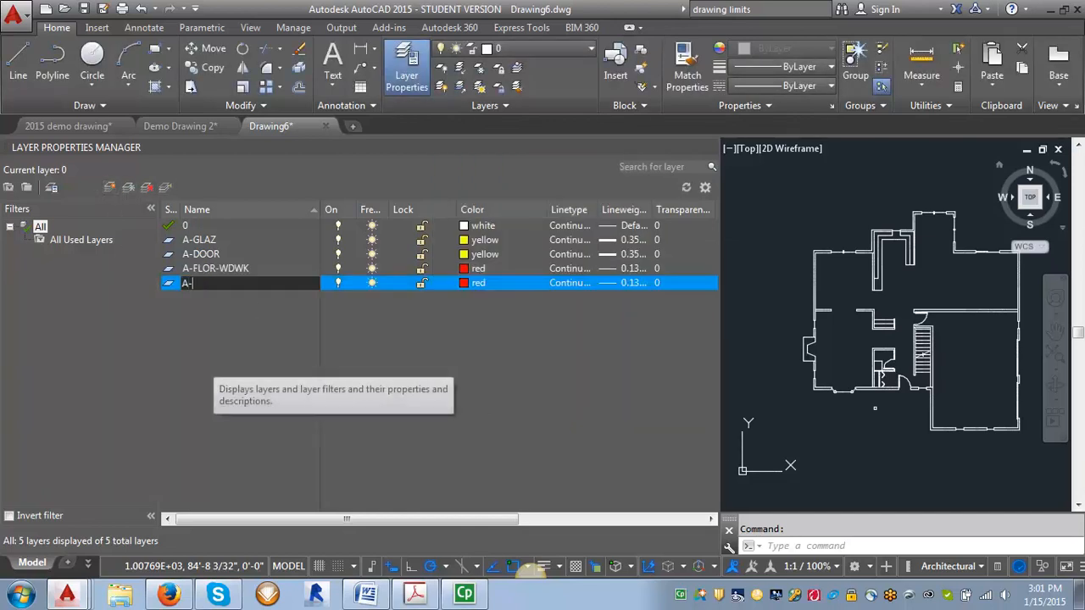
text(FLOR-HIDN)
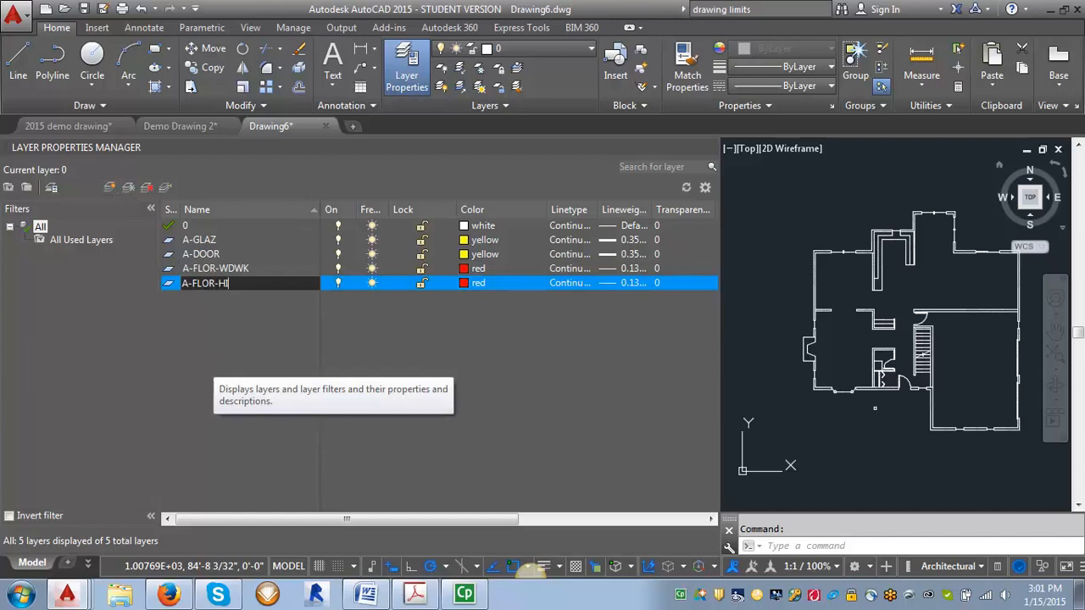
click(475, 282)
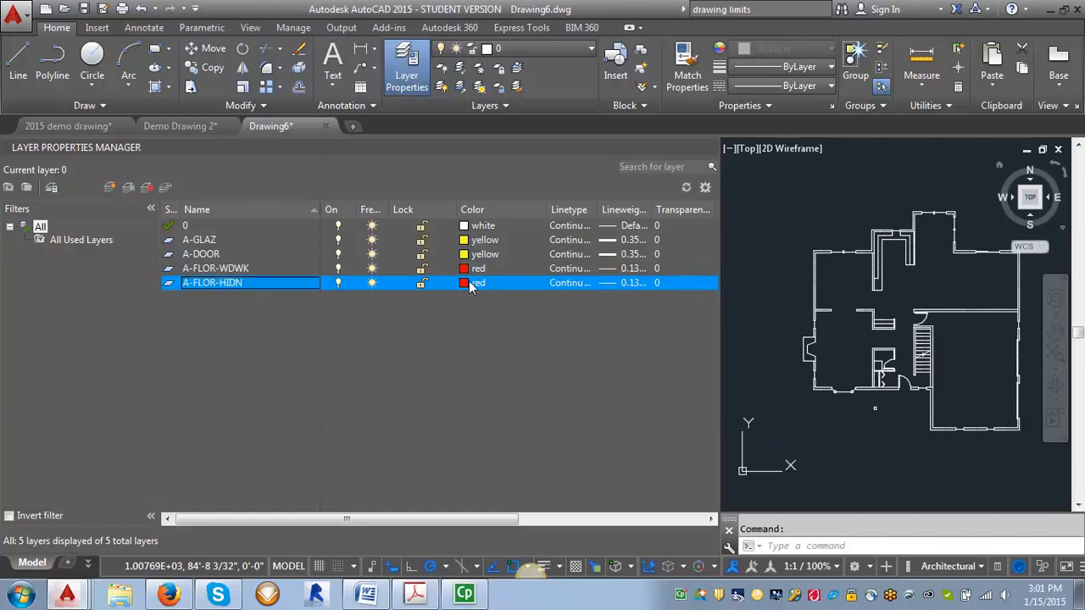
click(536, 337)
click(526, 427)
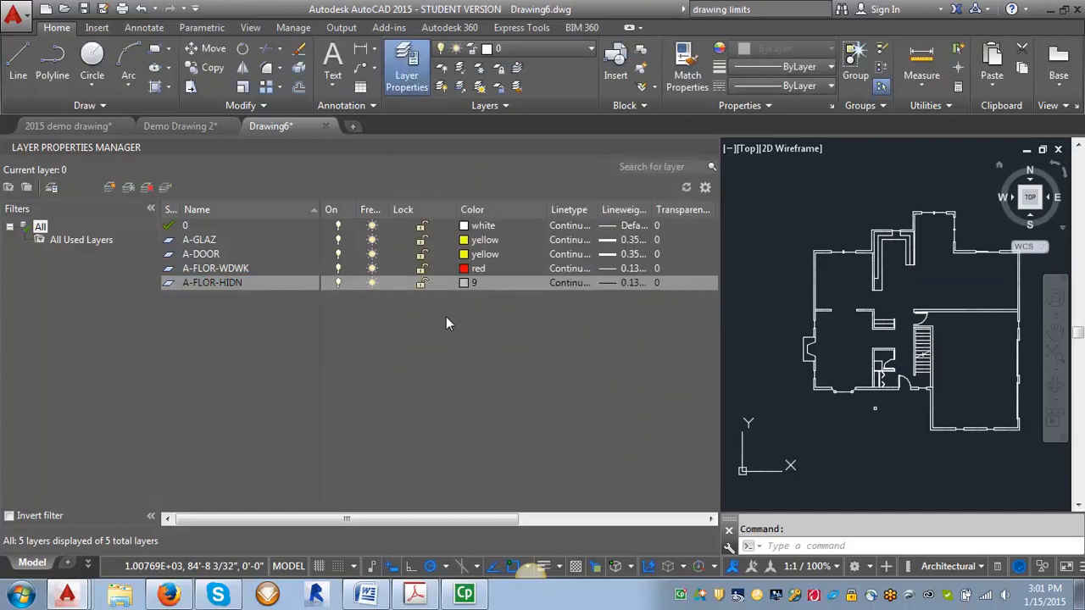
Load the DASHED2 linetype from acad.lin and assign it to the A-FLOR-HIDN layer.
click(570, 286)
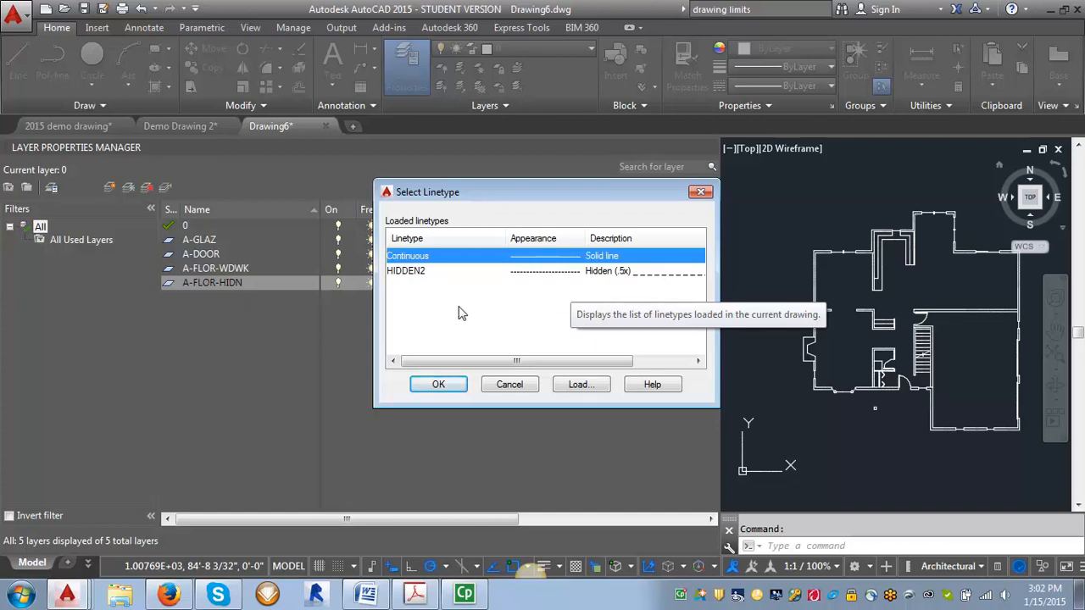
click(581, 385)
drag(694, 260, 697, 313)
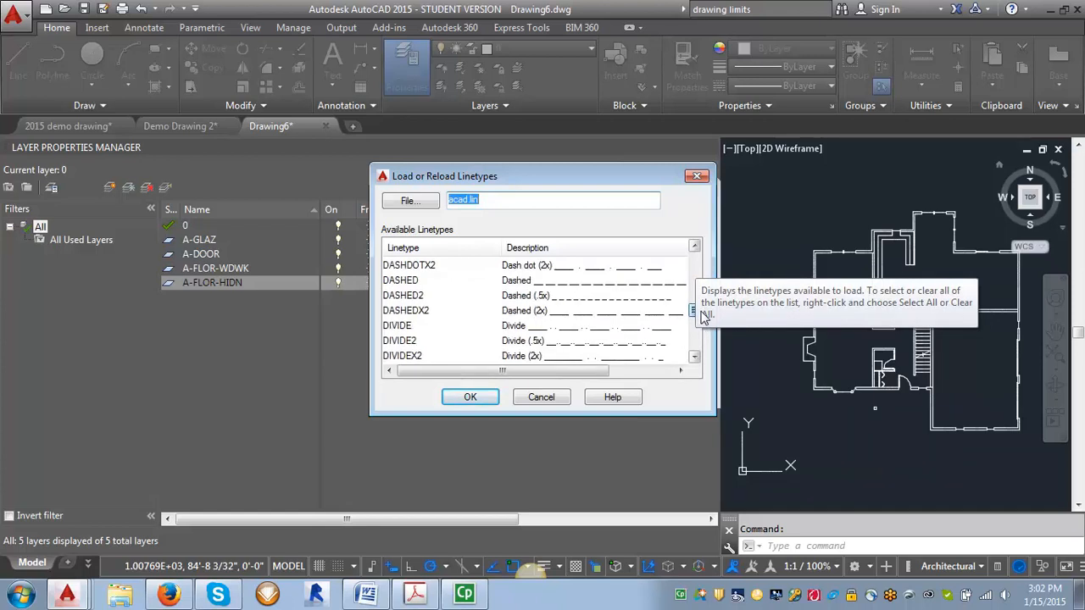
click(411, 296)
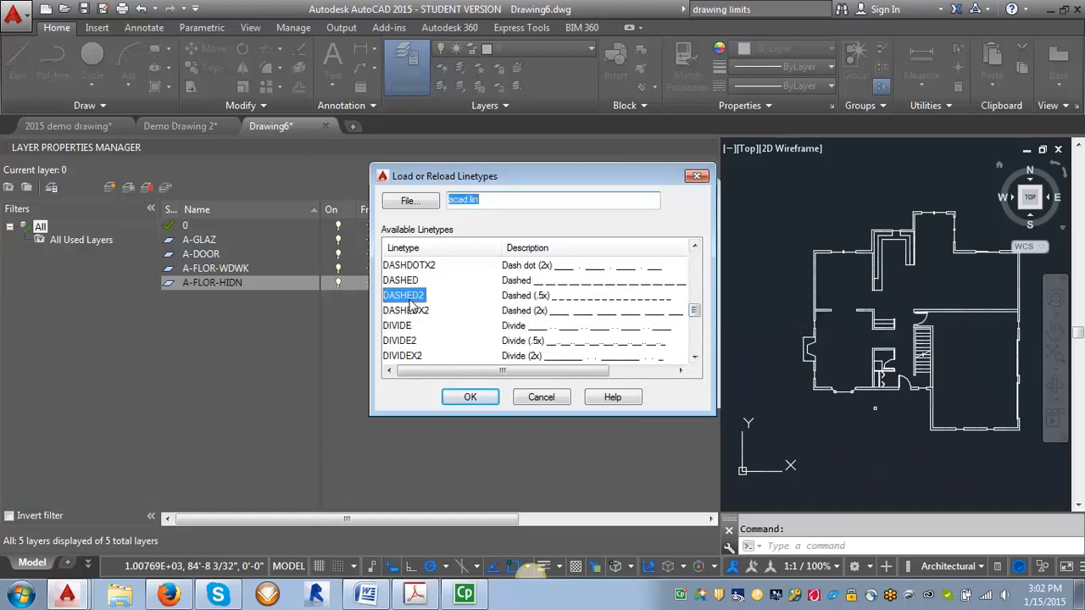
click(470, 397)
click(410, 273)
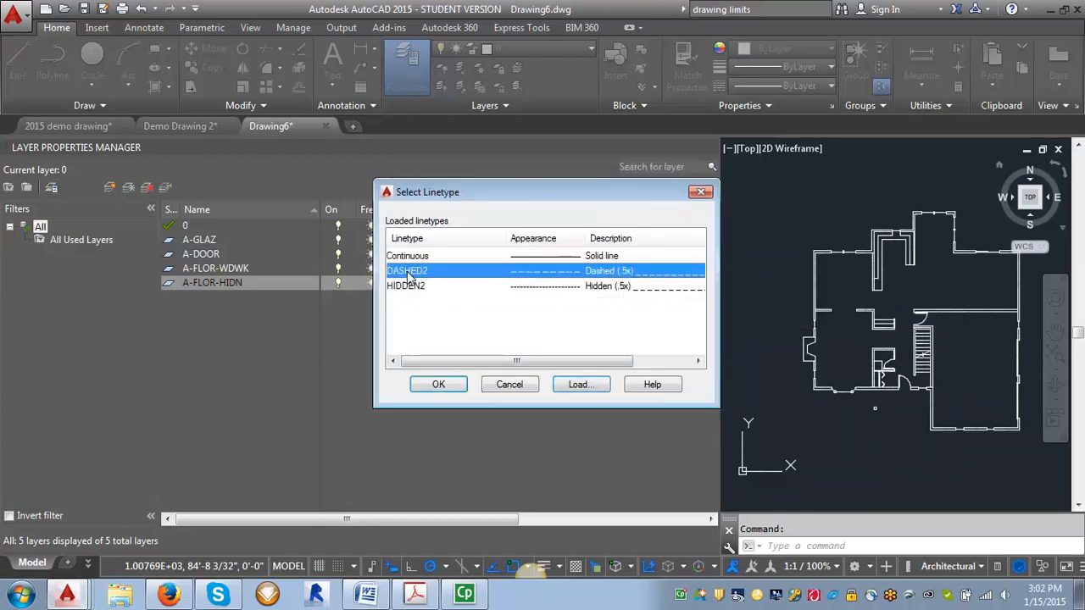
click(440, 385)
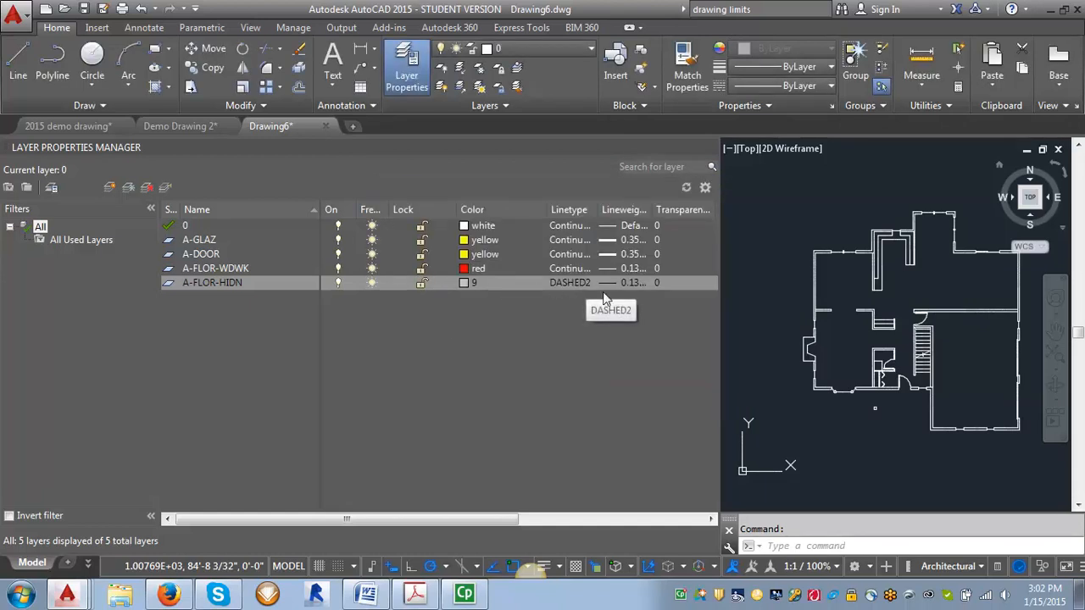
Create a new layer named A-WALL-EXTR and set its color to white.
click(110, 187)
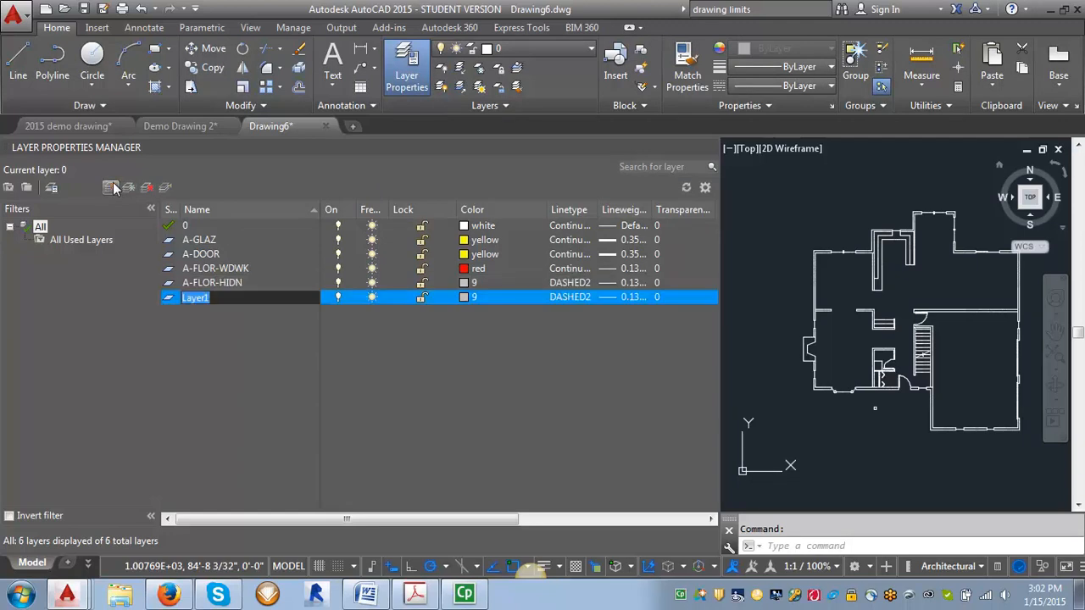
text(A-WALL-EXTR)
click(472, 298)
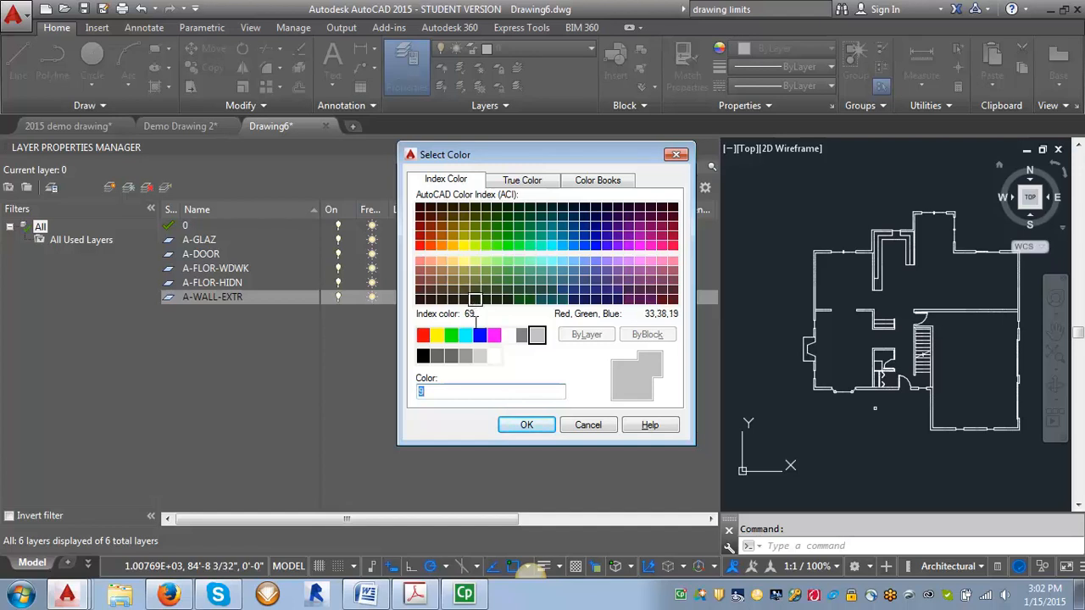
click(508, 335)
click(526, 426)
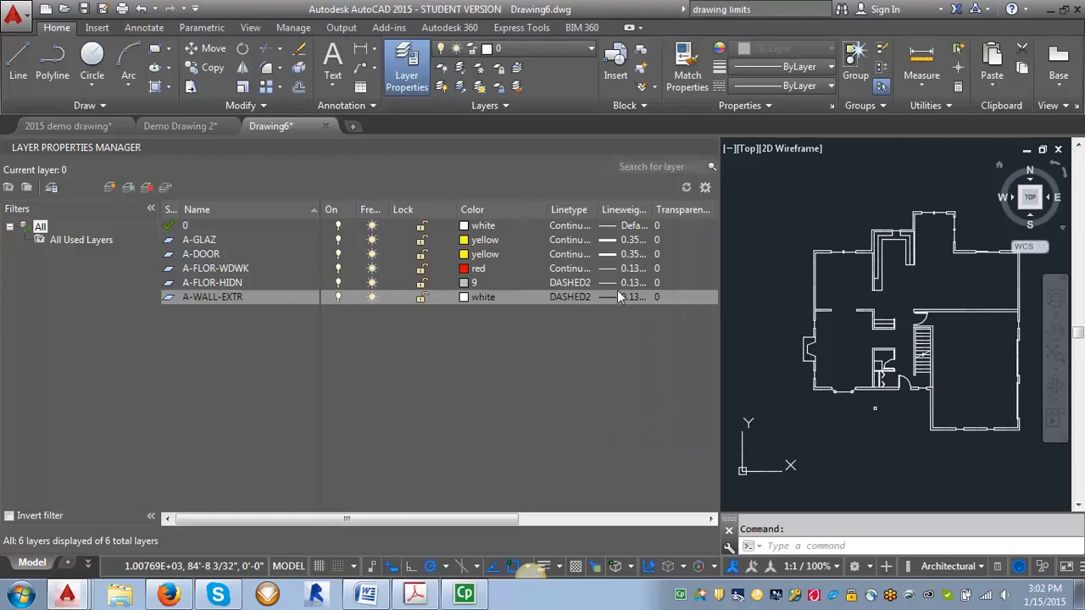
Set the linetype of the A-WALL-EXTR layer to Continuous.
click(574, 298)
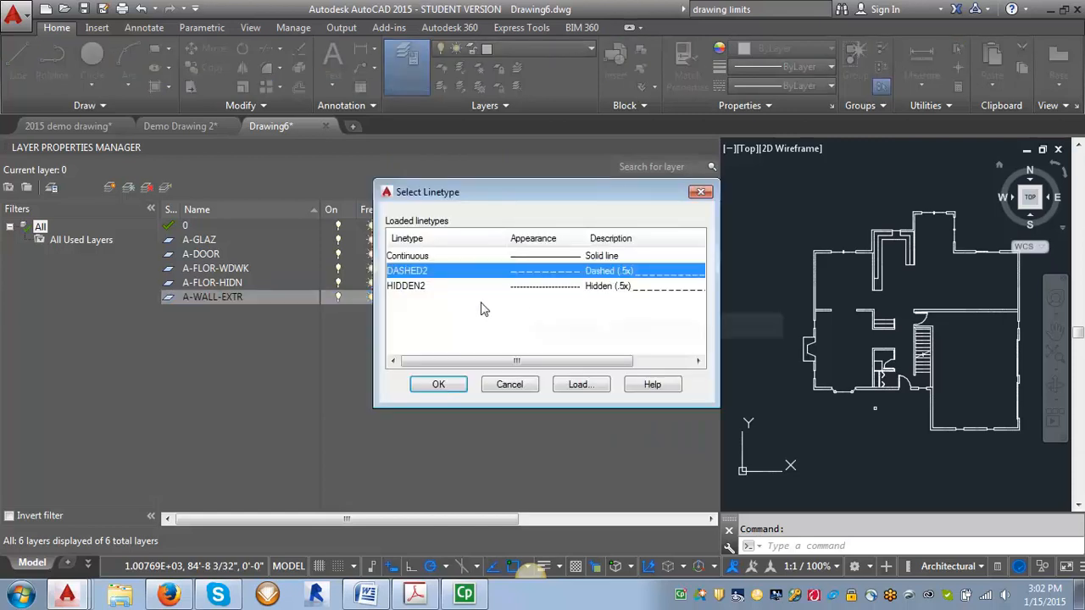
click(408, 256)
click(438, 384)
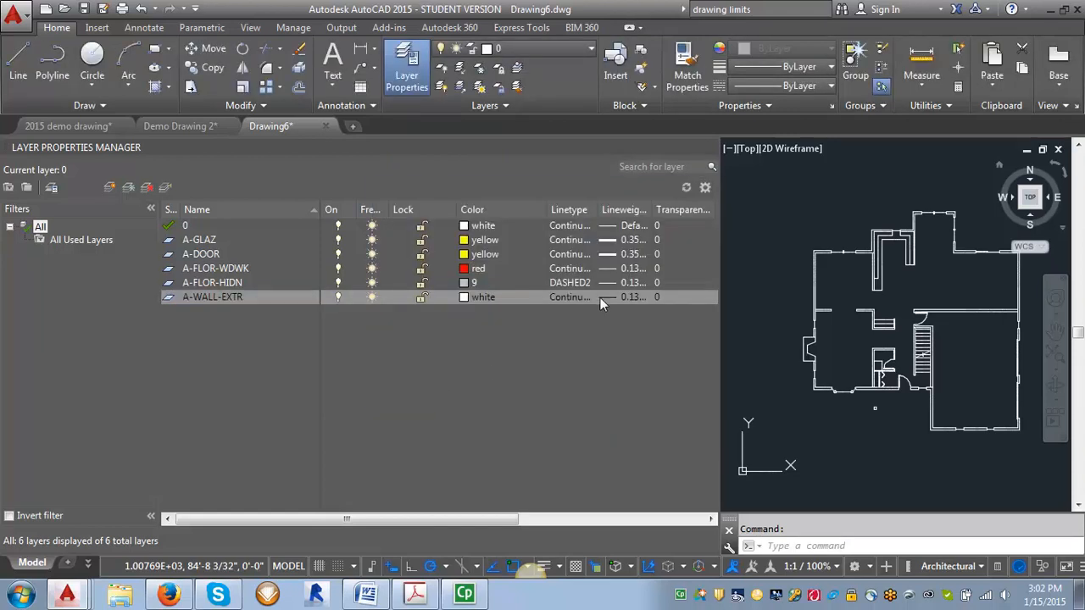
Set the lineweight of the A-WALL-EXTR layer to 0.40 mm.
click(629, 298)
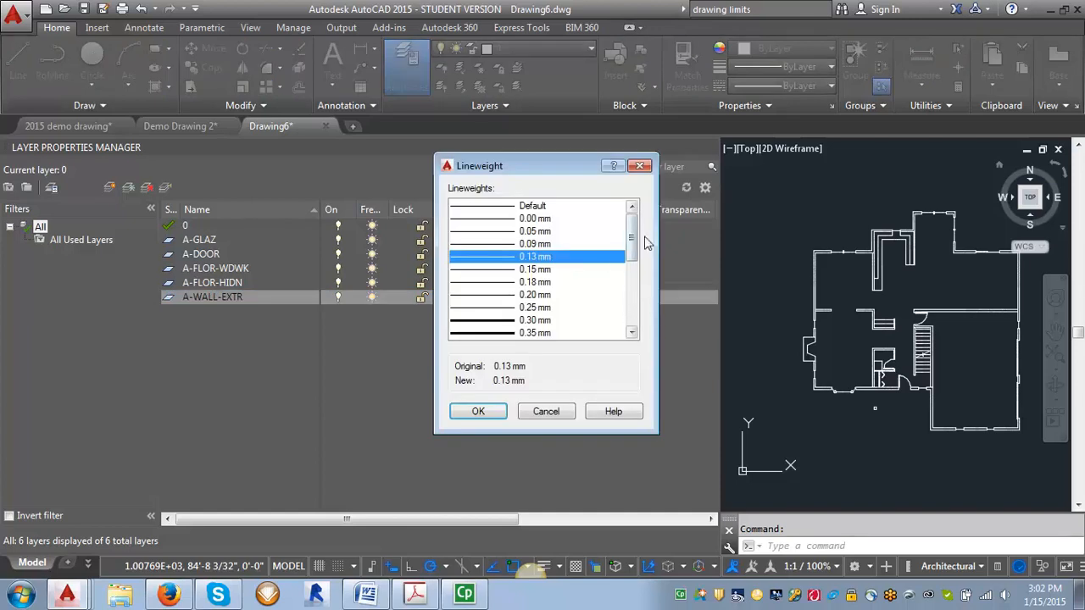
drag(634, 240, 634, 266)
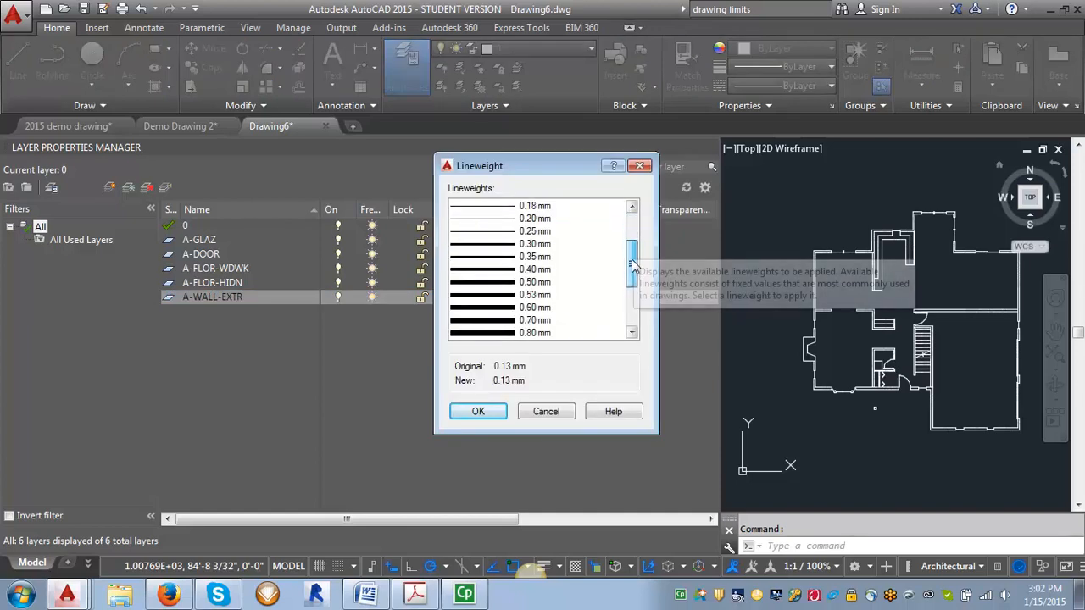
click(509, 269)
click(478, 411)
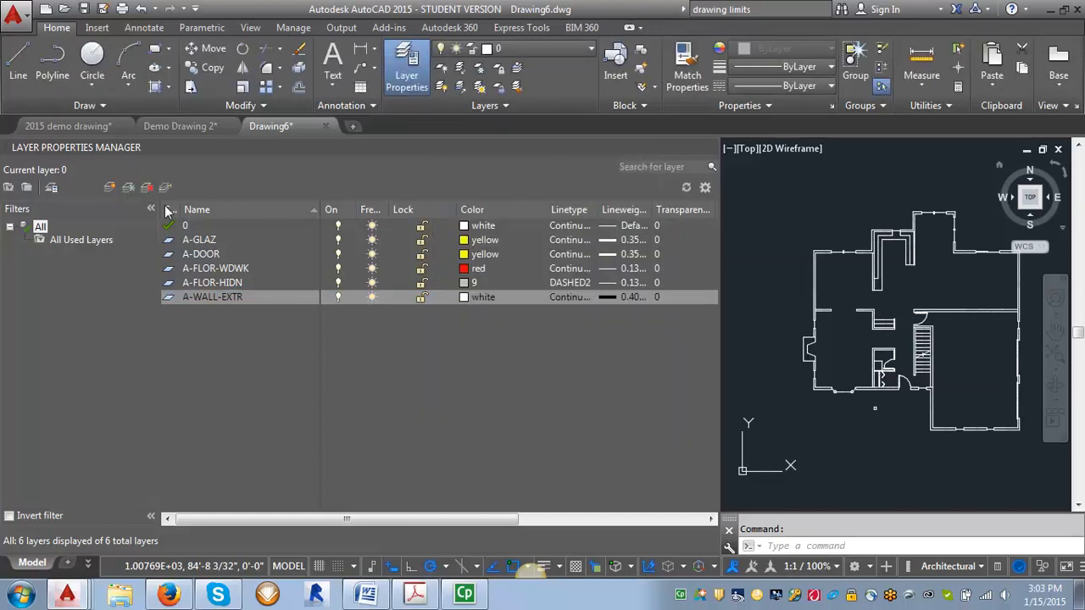
Create a new layer named A-WALL-INTR and set its color to index color 9.
click(109, 188)
text(A-WALL-)
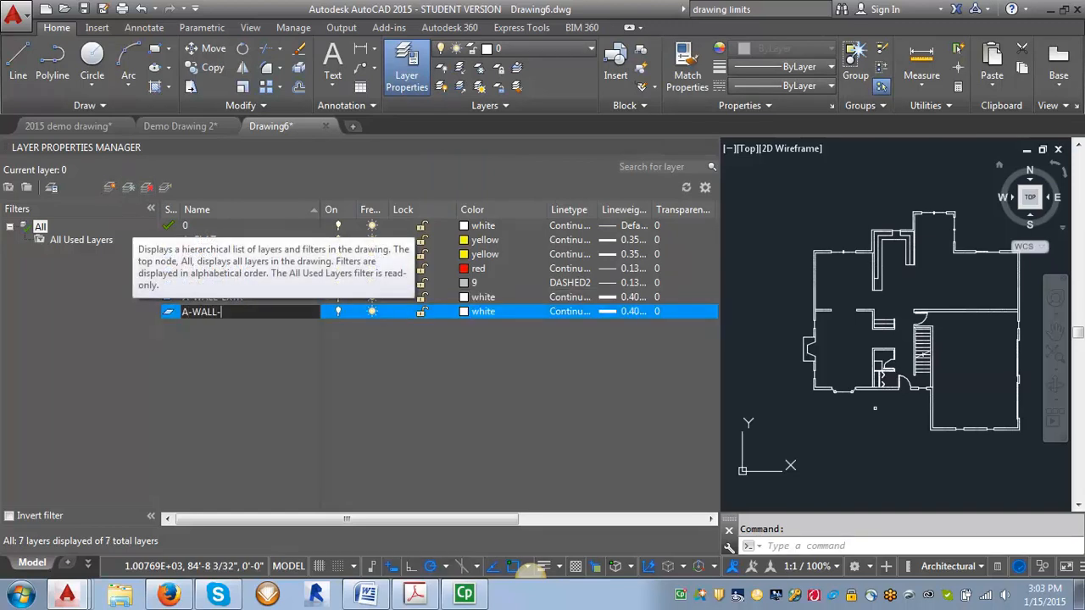
key(Return)
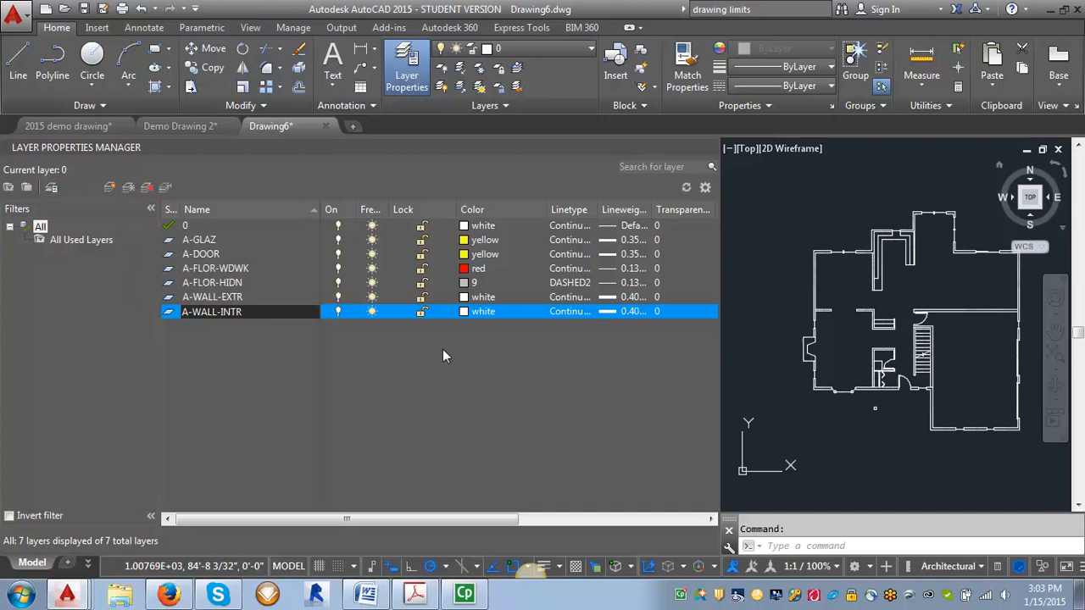
click(472, 312)
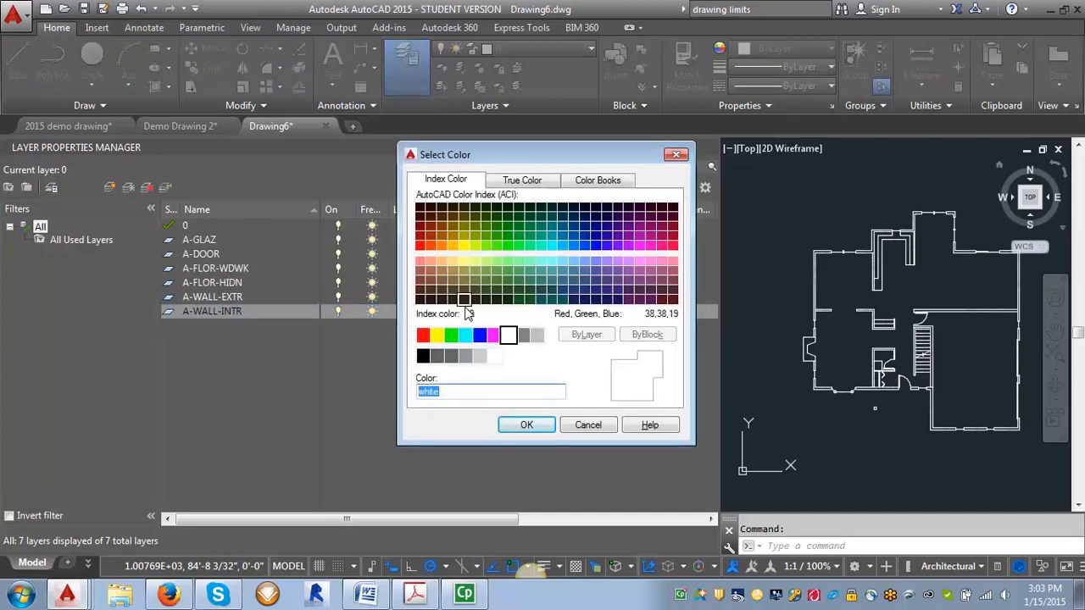
click(541, 339)
click(527, 425)
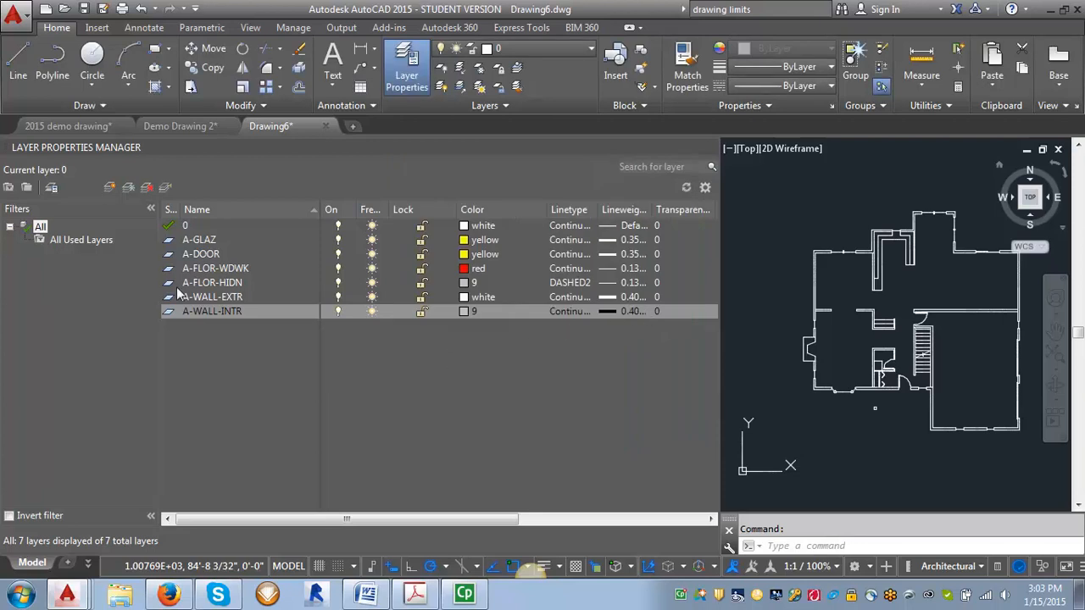
Create a new layer named VPRT and set its color to magenta.
click(110, 187)
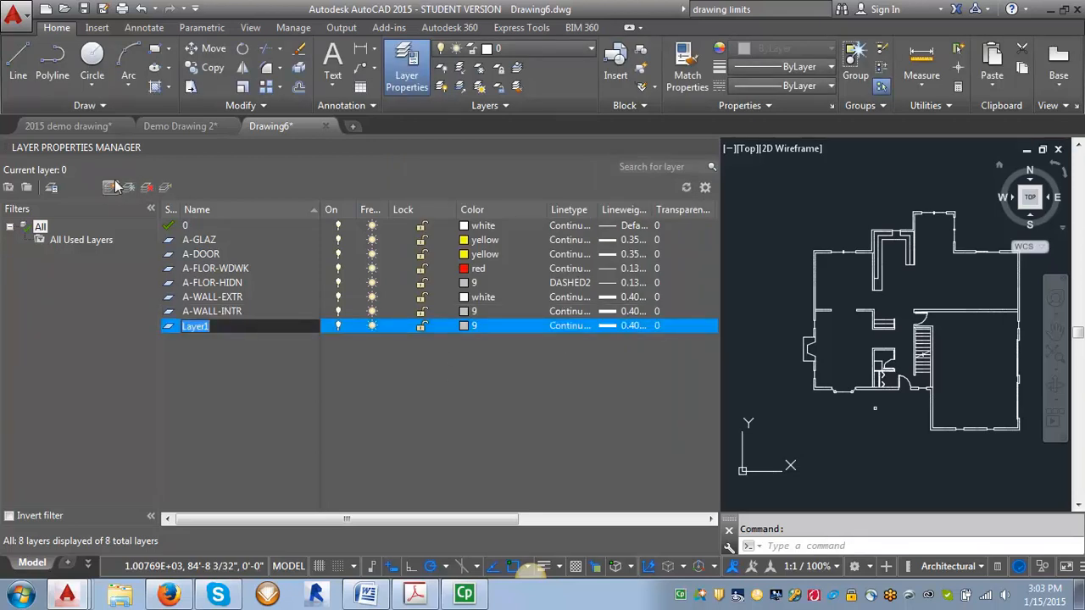
text(V)
key(Return)
click(465, 326)
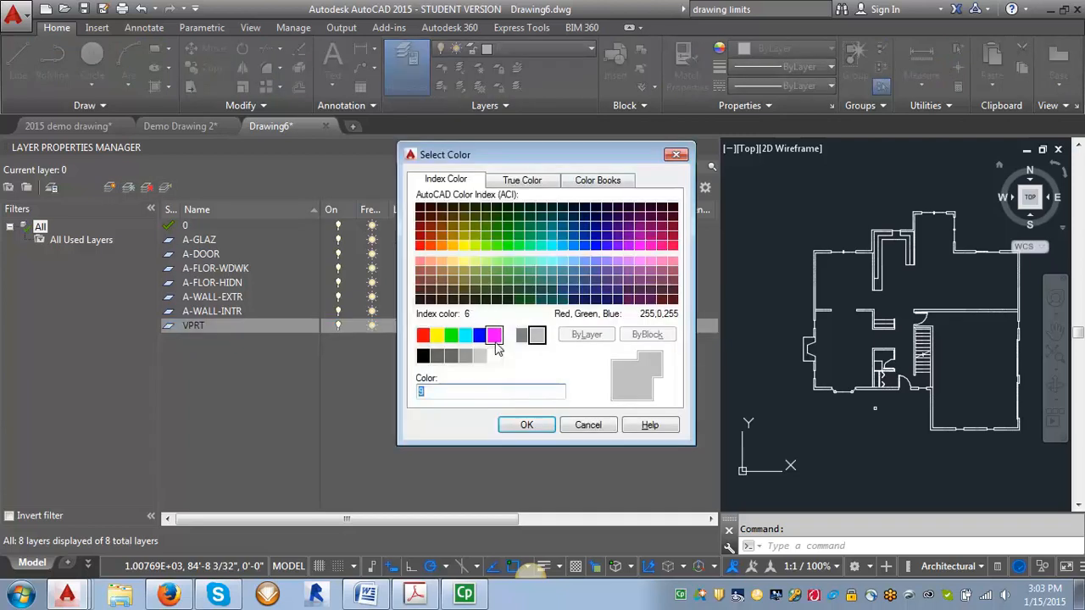
click(494, 336)
click(526, 425)
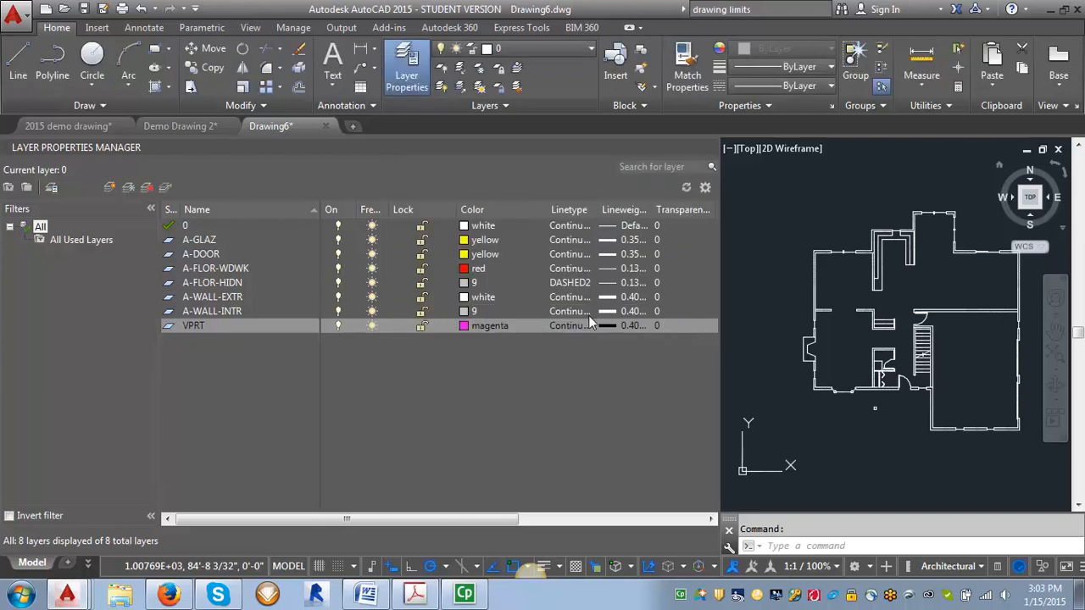
Set the lineweight of the VPRT layer to 0.50 mm.
click(631, 326)
scroll(625, 268, down, 2)
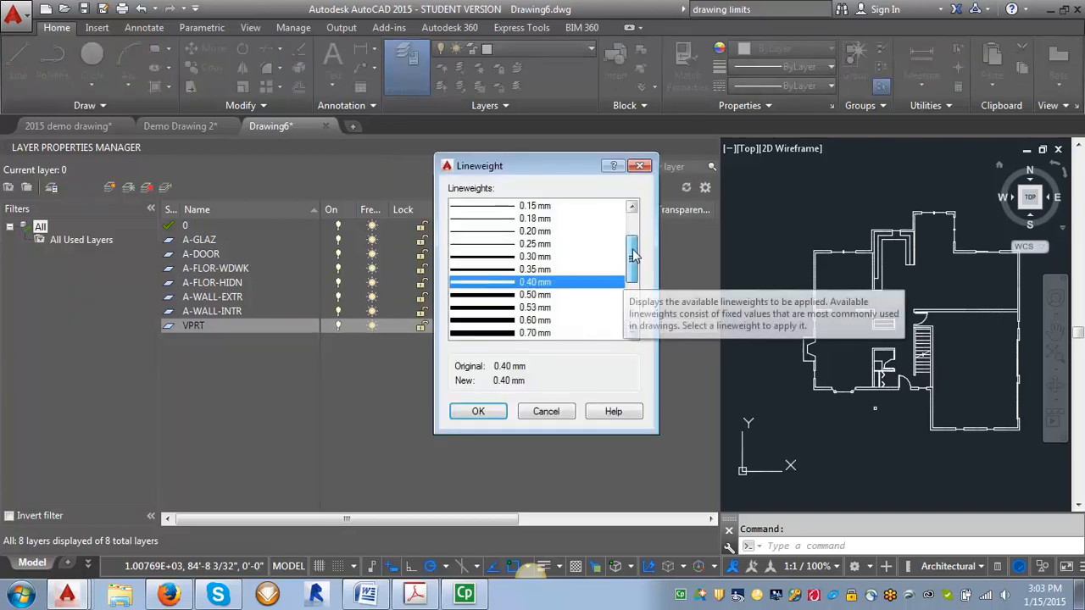
click(542, 283)
click(480, 410)
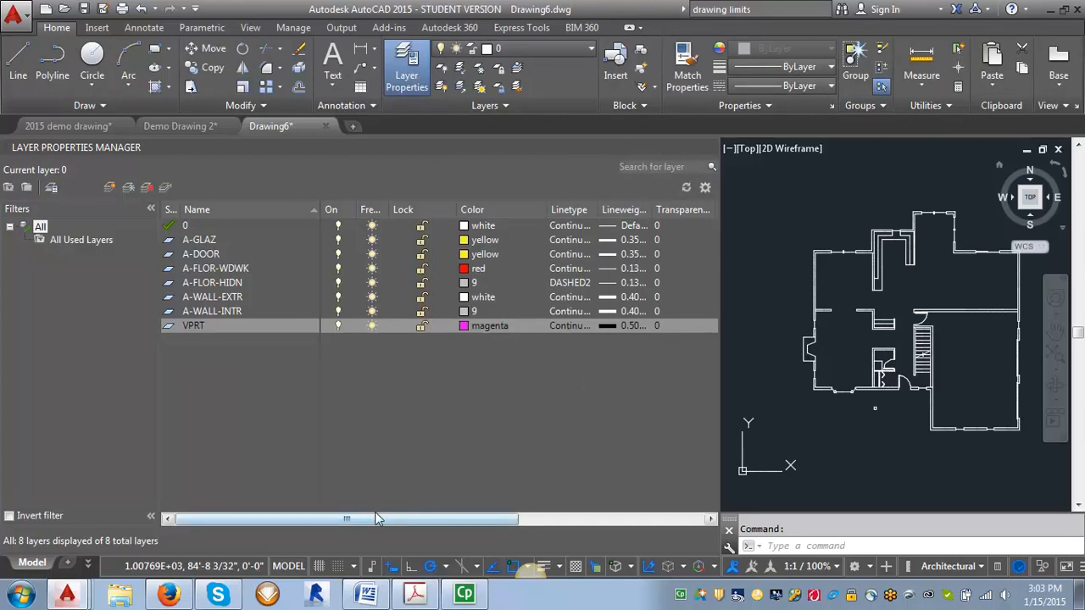
Make the VPRT layer non-plotting and close the layer manager.
drag(361, 523, 513, 530)
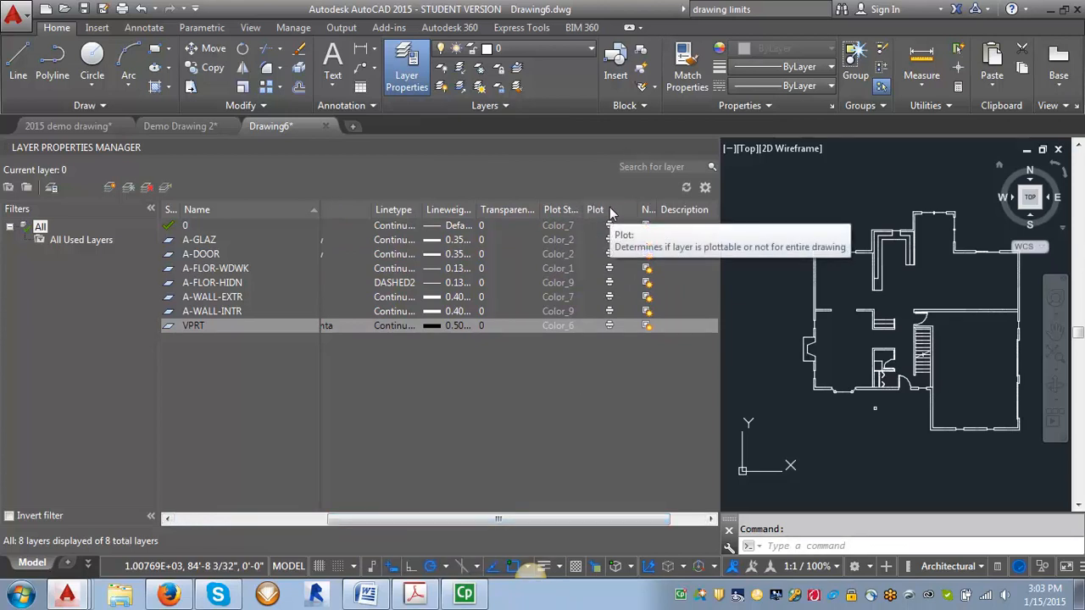
click(611, 325)
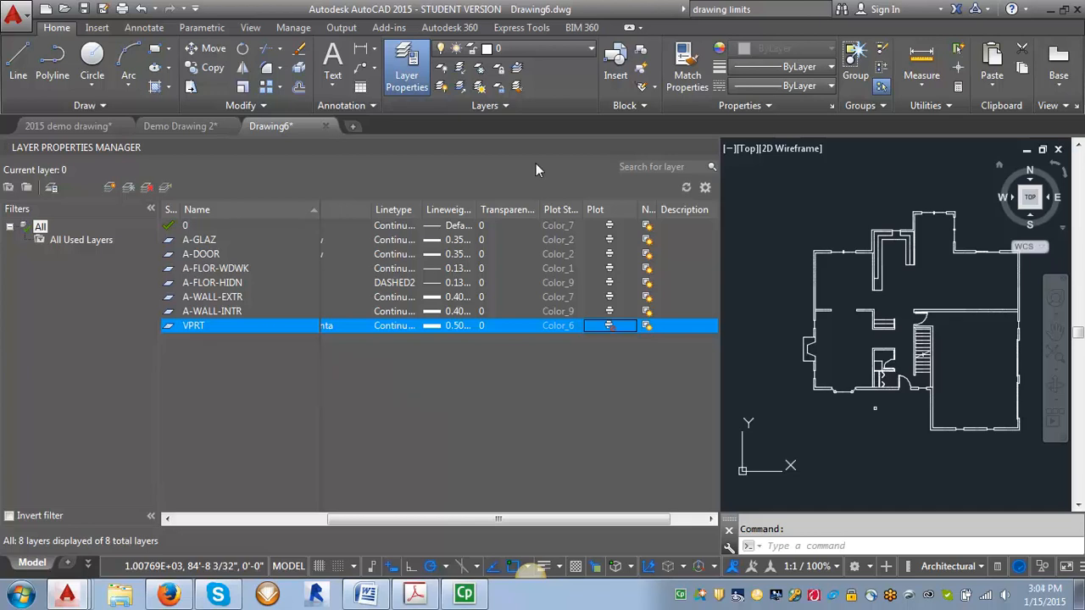
click(710, 148)
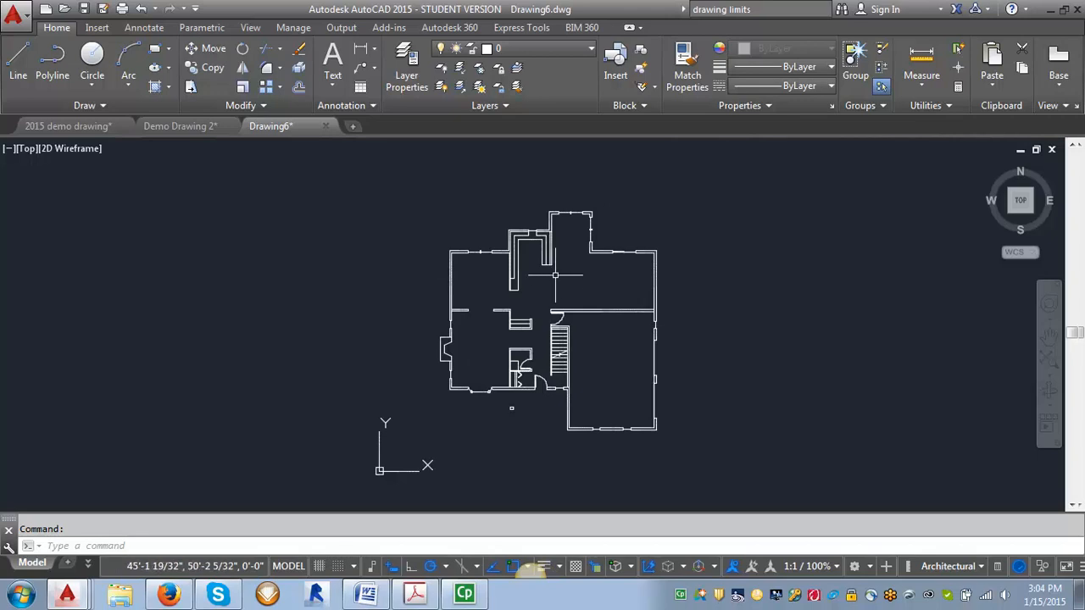
Select the exterior wall lines around the plan's upper-left room and down its west side, without the window lines, and move them to the A-WALL-EXTR layer.
scroll(445, 245, up, 8)
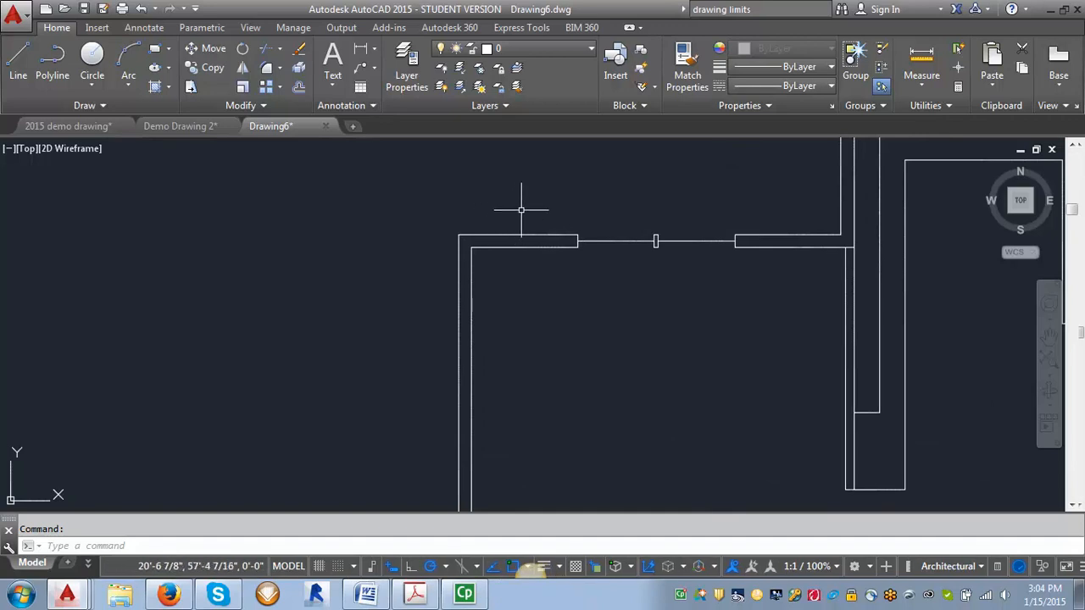
click(527, 218)
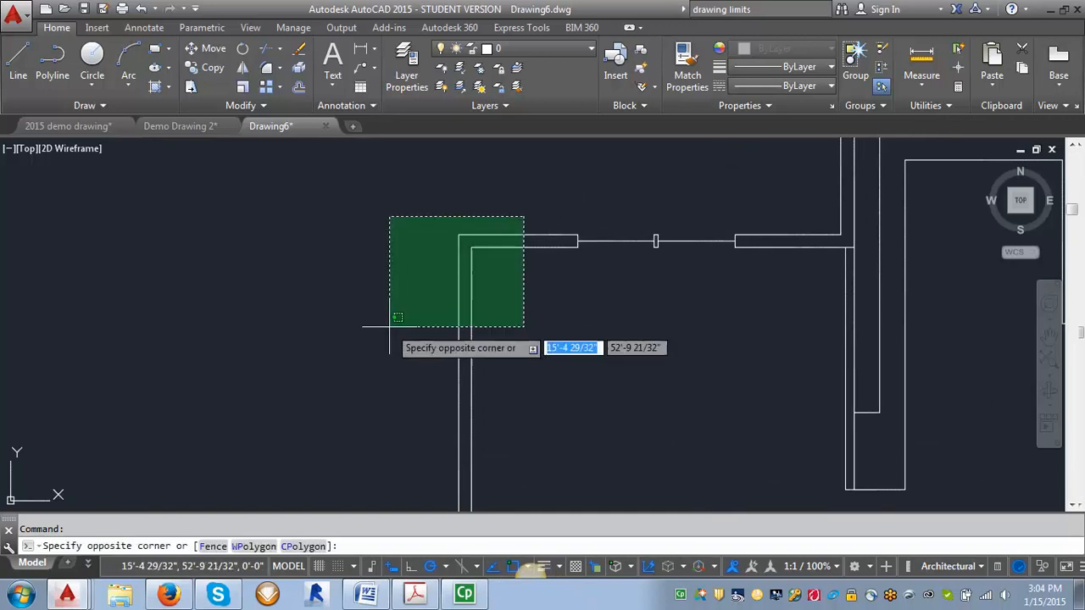
click(388, 318)
click(552, 279)
click(580, 213)
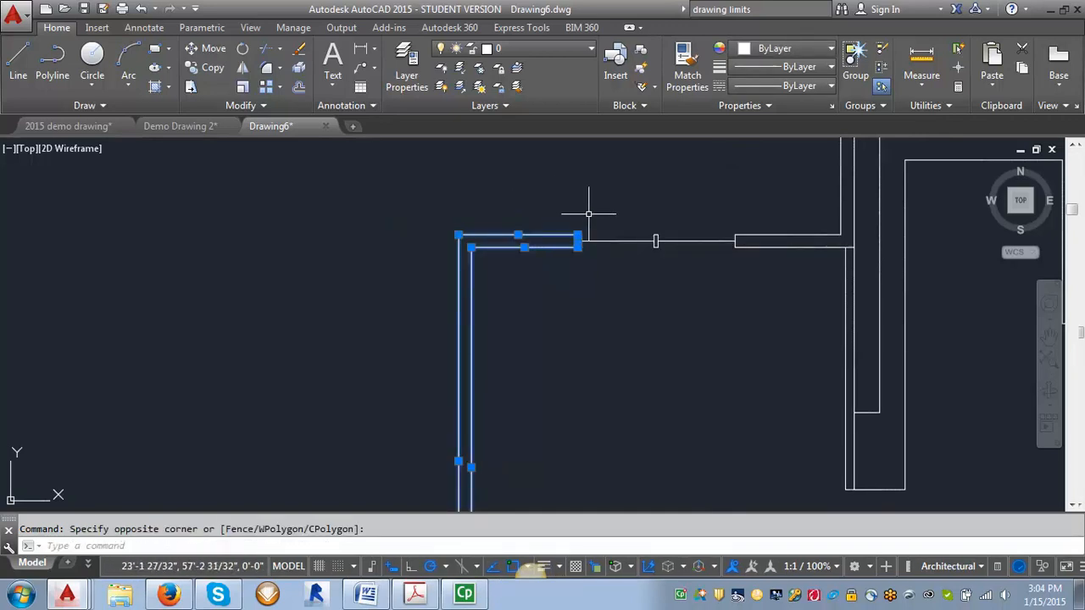
click(732, 262)
click(772, 198)
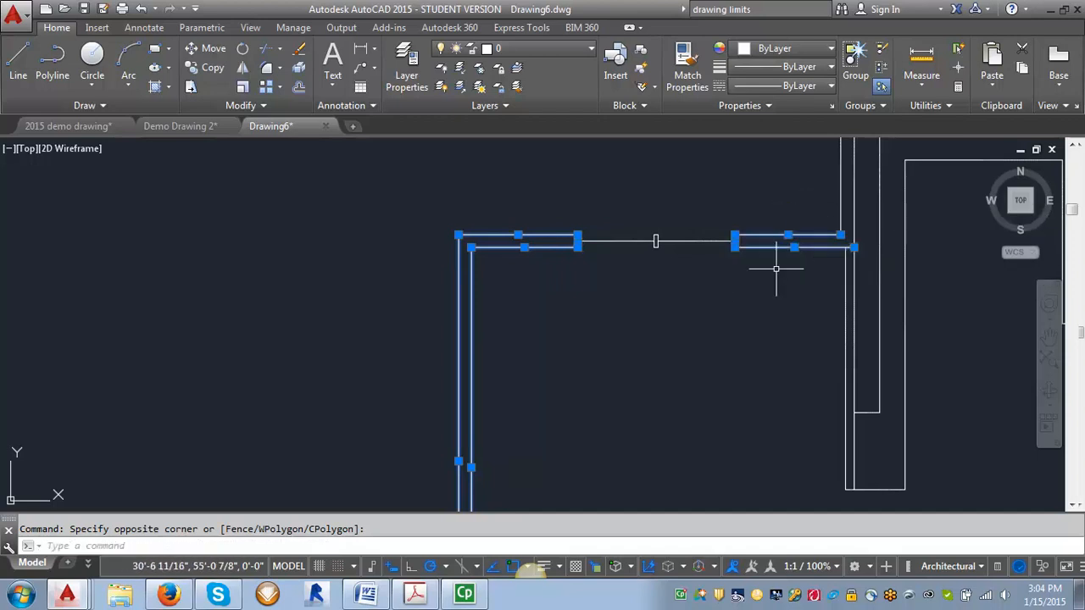
click(833, 201)
scroll(750, 178, down, 3)
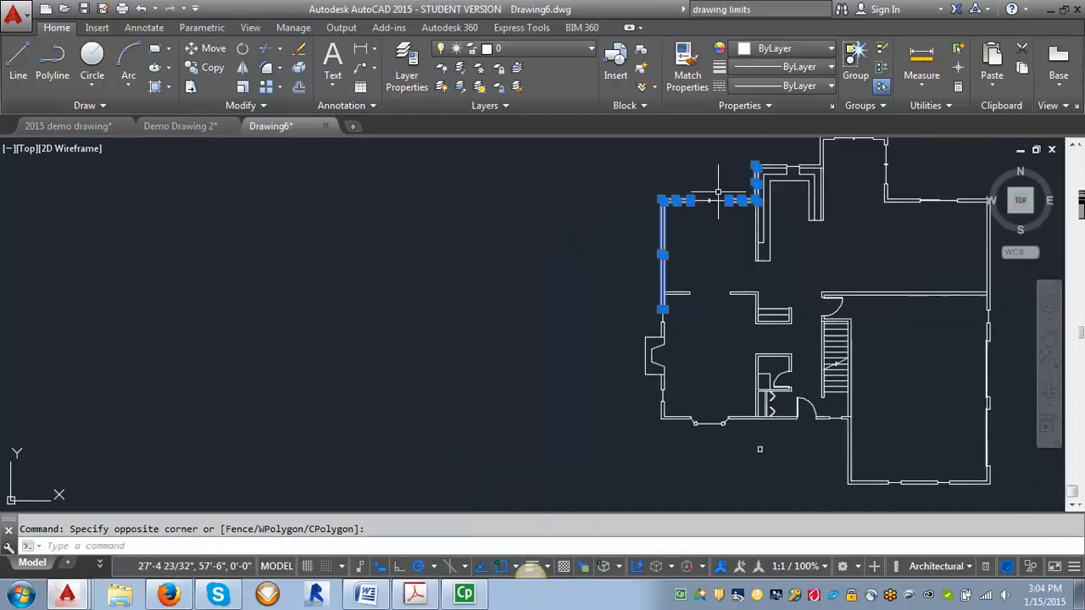
scroll(663, 332, up, 1)
scroll(696, 289, up, 2)
click(660, 342)
click(612, 395)
scroll(638, 363, up, 2)
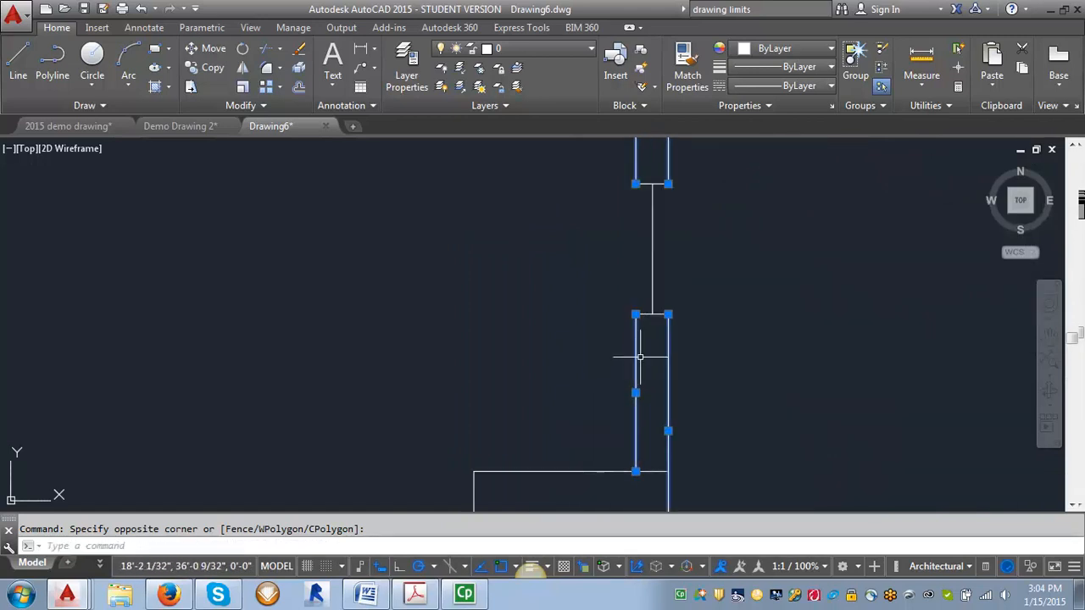
click(660, 315)
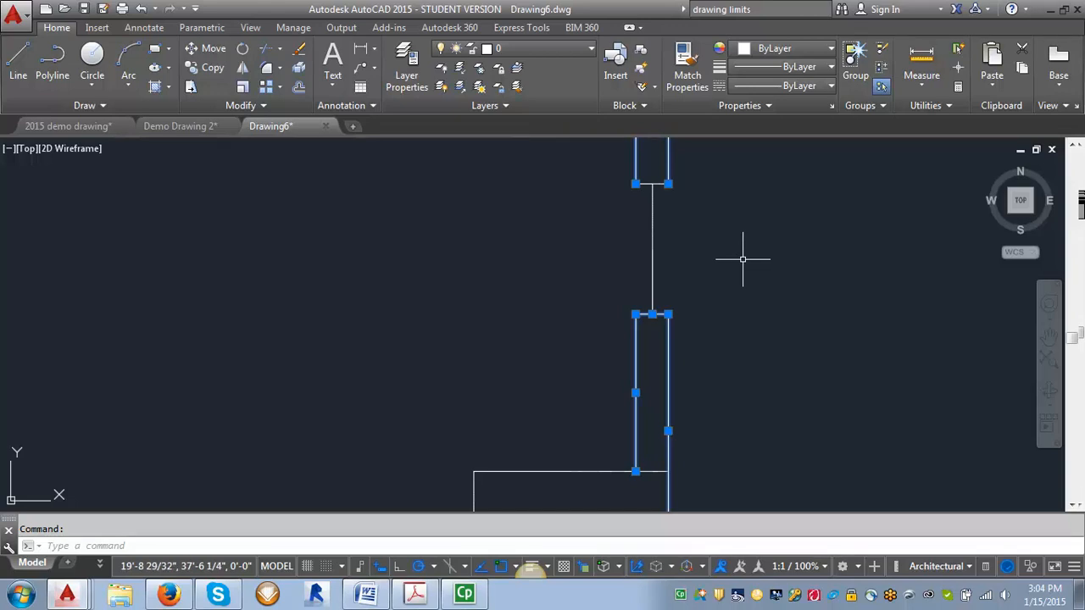
click(591, 52)
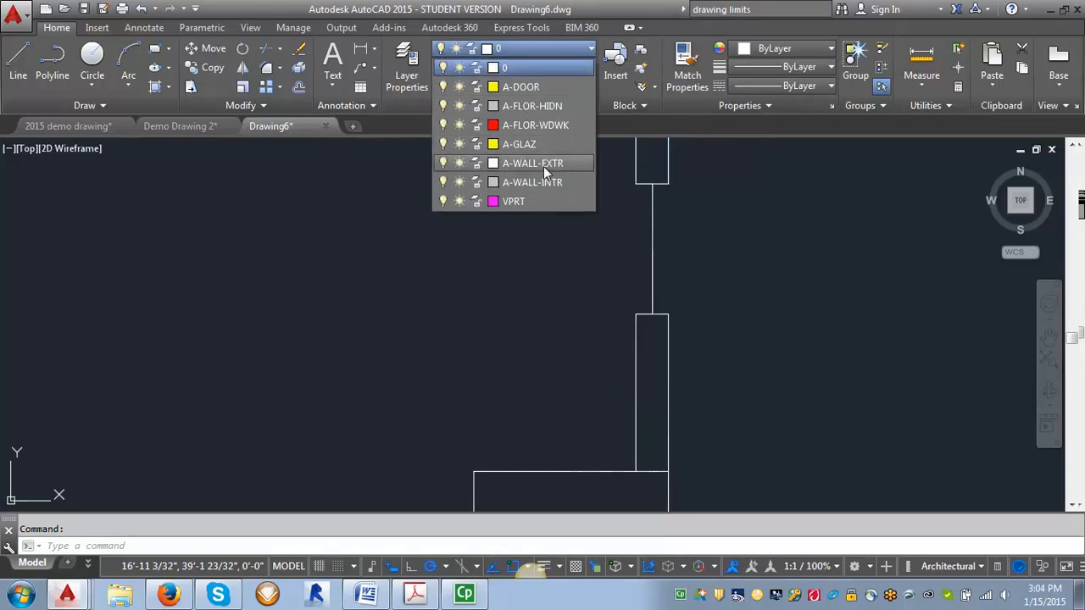
click(543, 163)
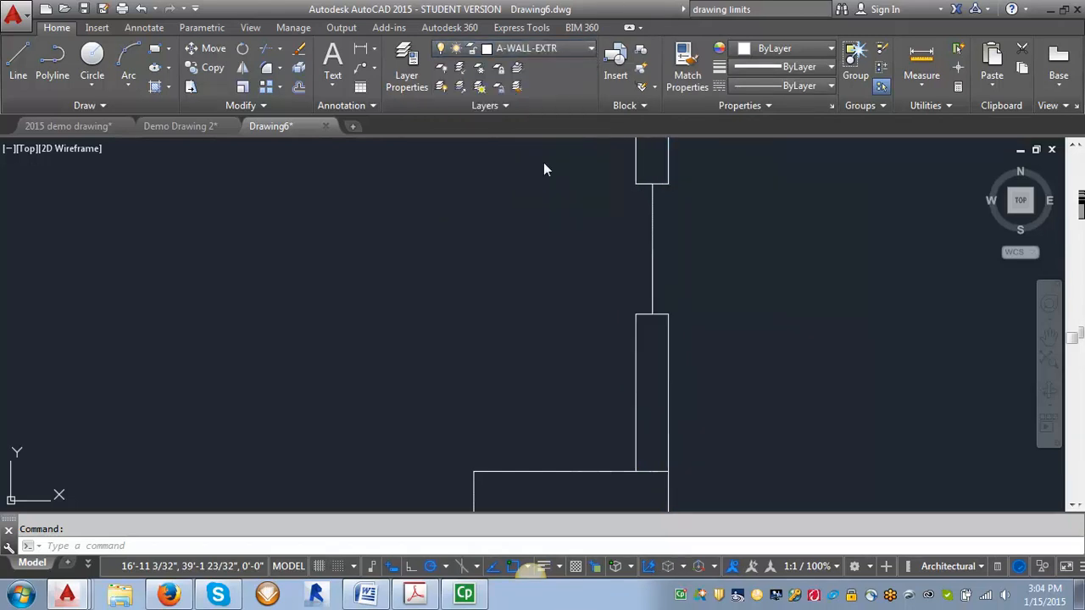
key(Escape)
Select the window lines in the upper-left room's north wall and change their layer to A-GLAZ in the object properties.
scroll(468, 422, down, 5)
scroll(517, 297, up, 5)
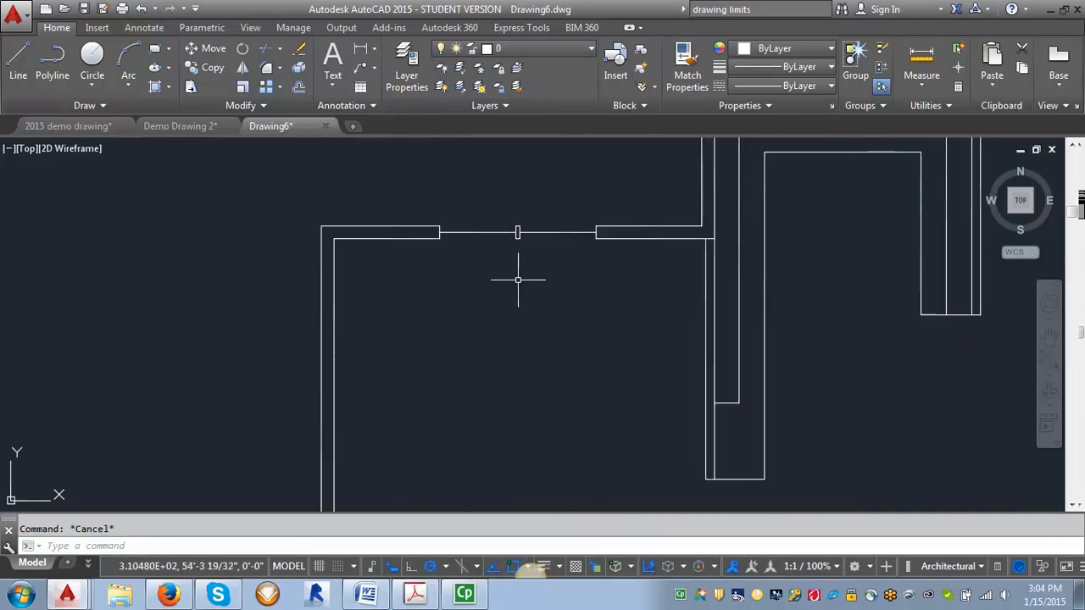
click(554, 206)
click(500, 260)
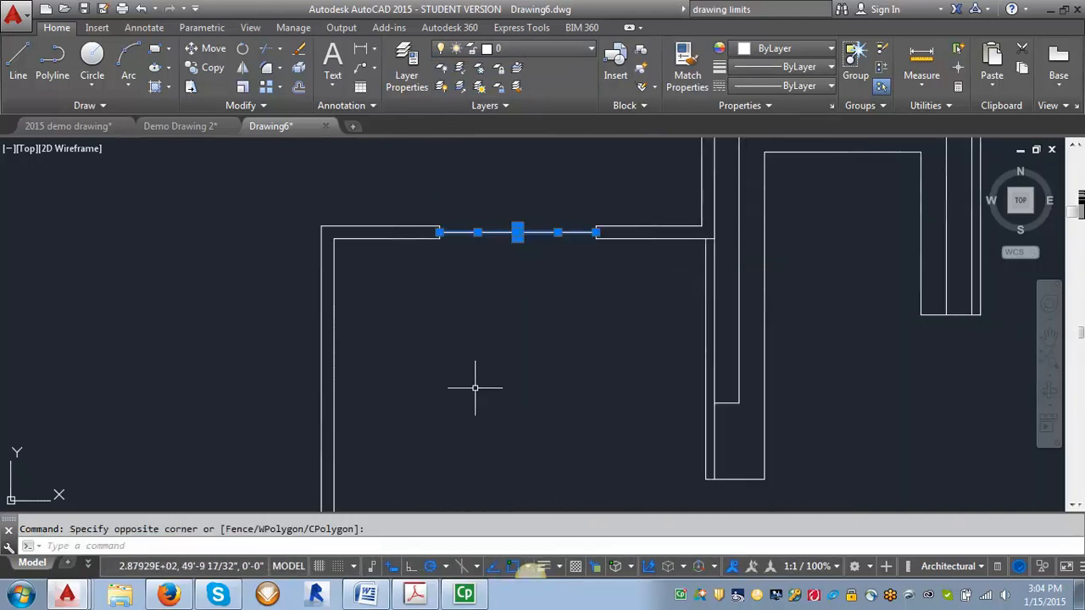
scroll(483, 373, down, 2)
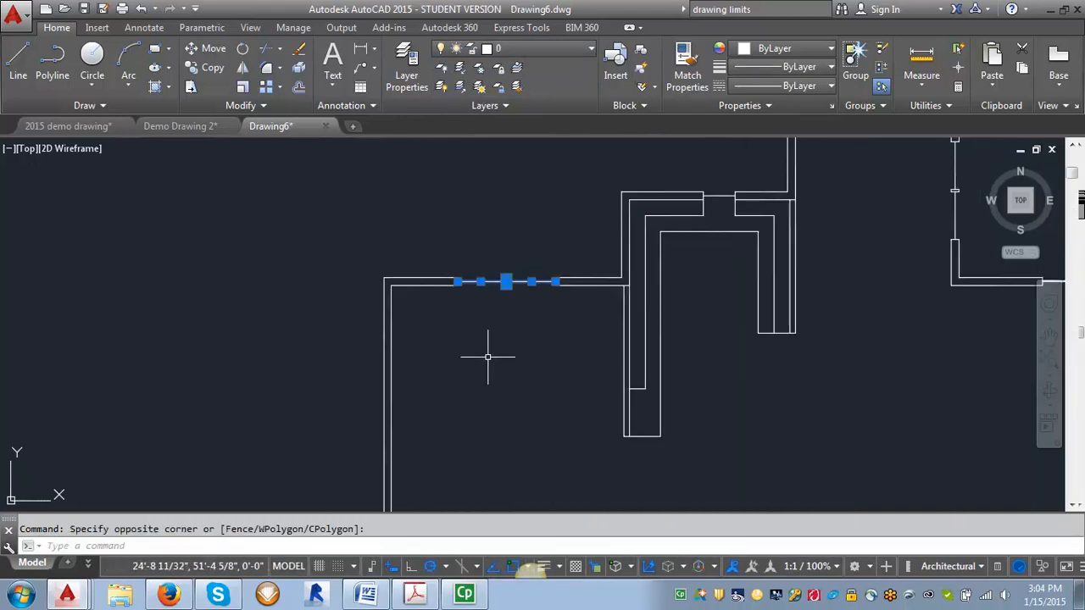
right_click(481, 192)
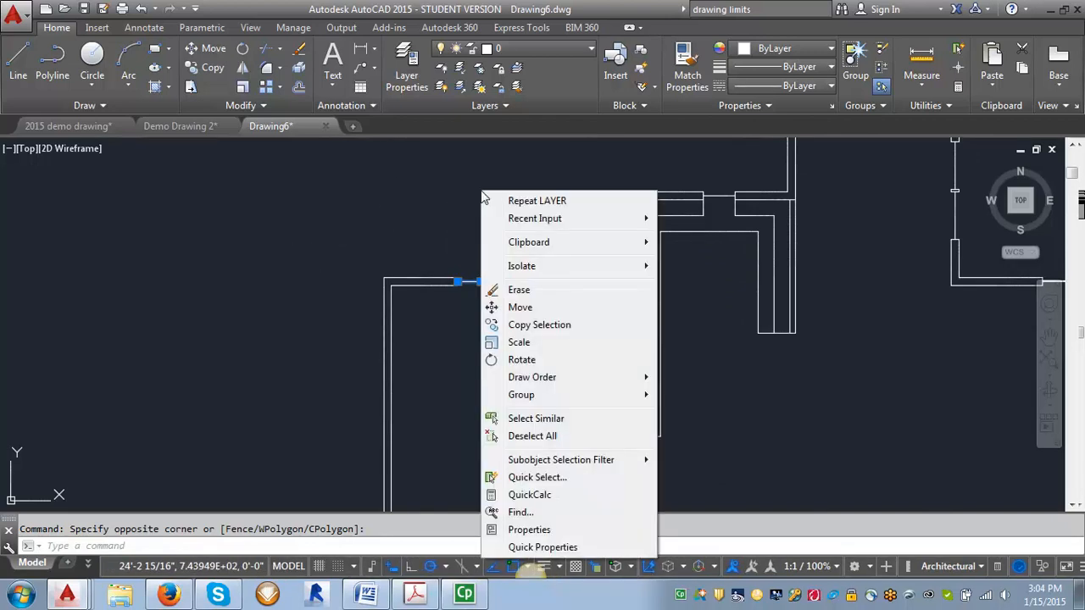
click(542, 529)
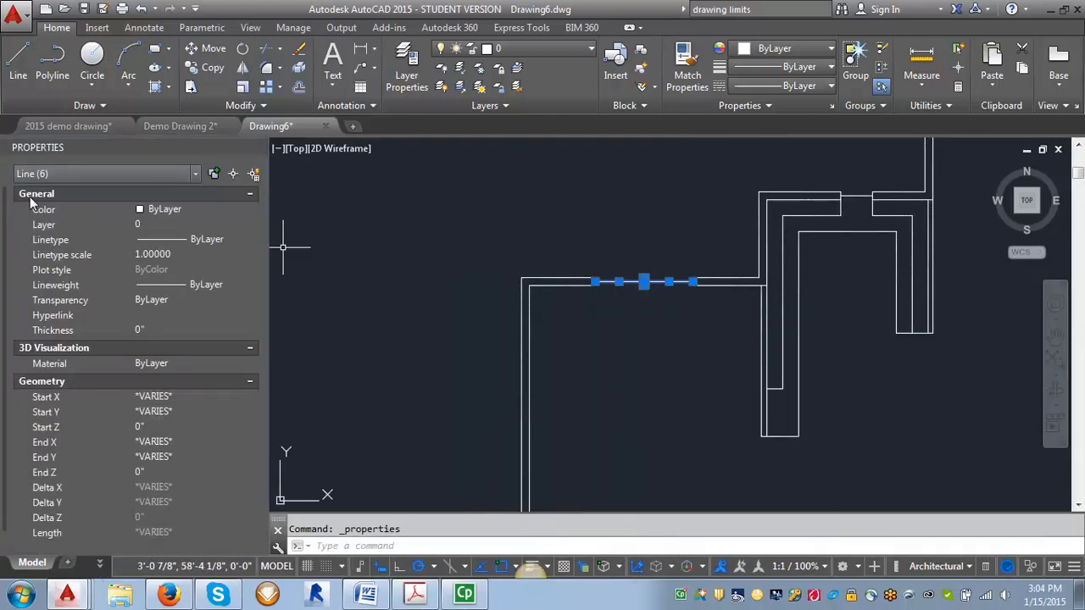
click(221, 224)
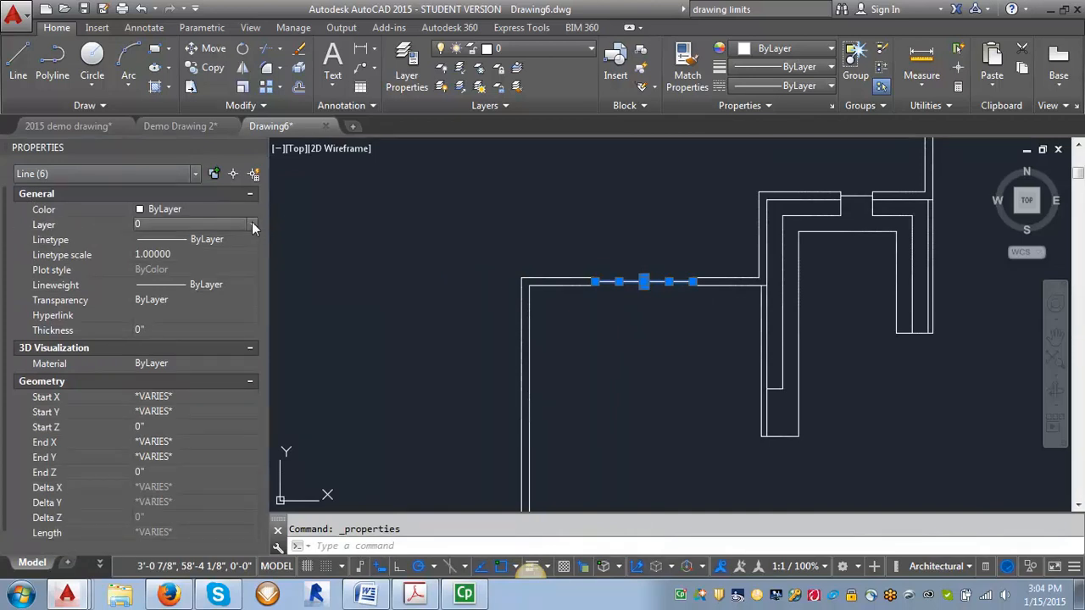
click(251, 224)
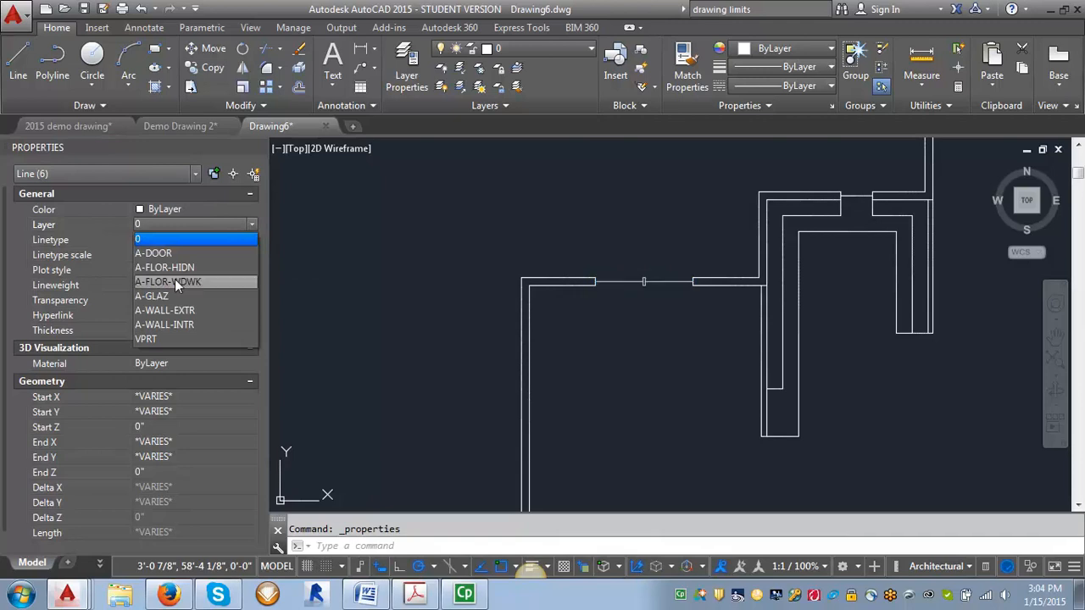
click(167, 297)
key(Escape)
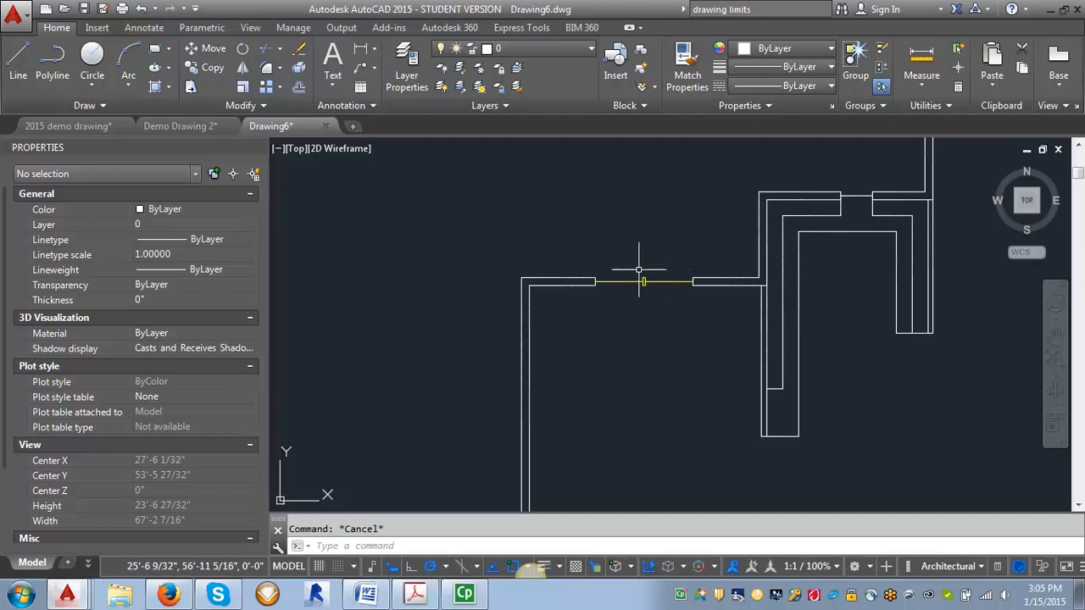
Select the inner U-shaped counter outline with its two end lines in the kitchen alcove and change their layer to A-FLOR-WDWK.
scroll(581, 296, down, 1)
scroll(767, 293, up, 1)
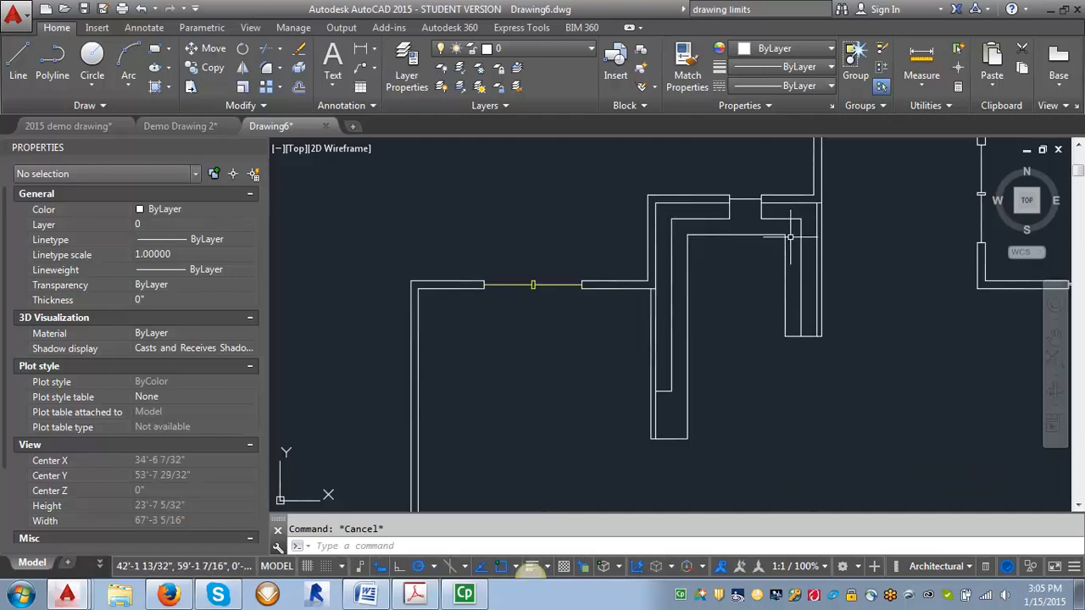
click(793, 232)
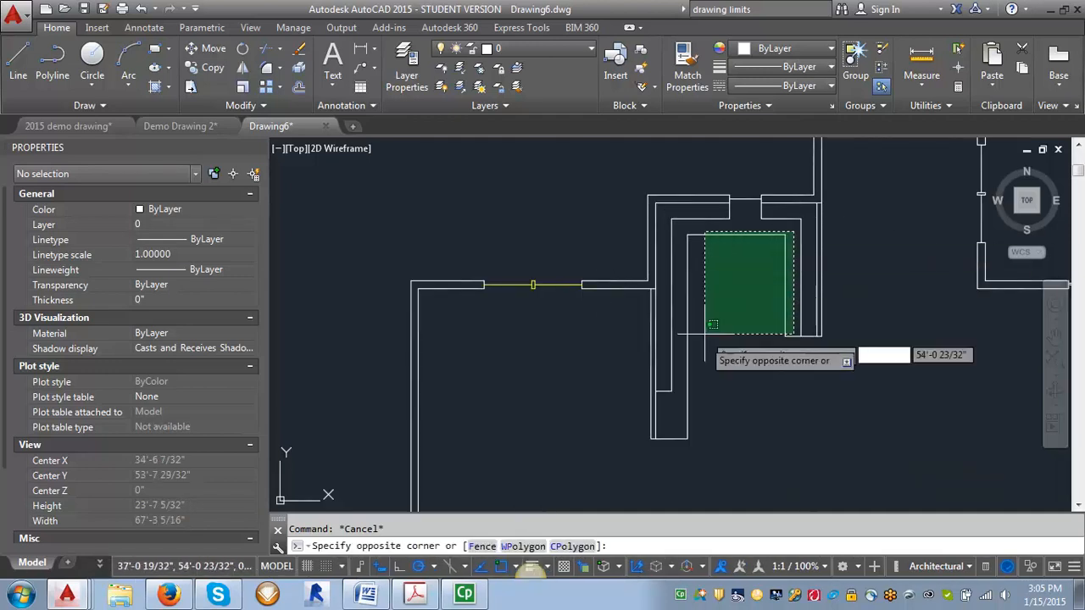
click(688, 431)
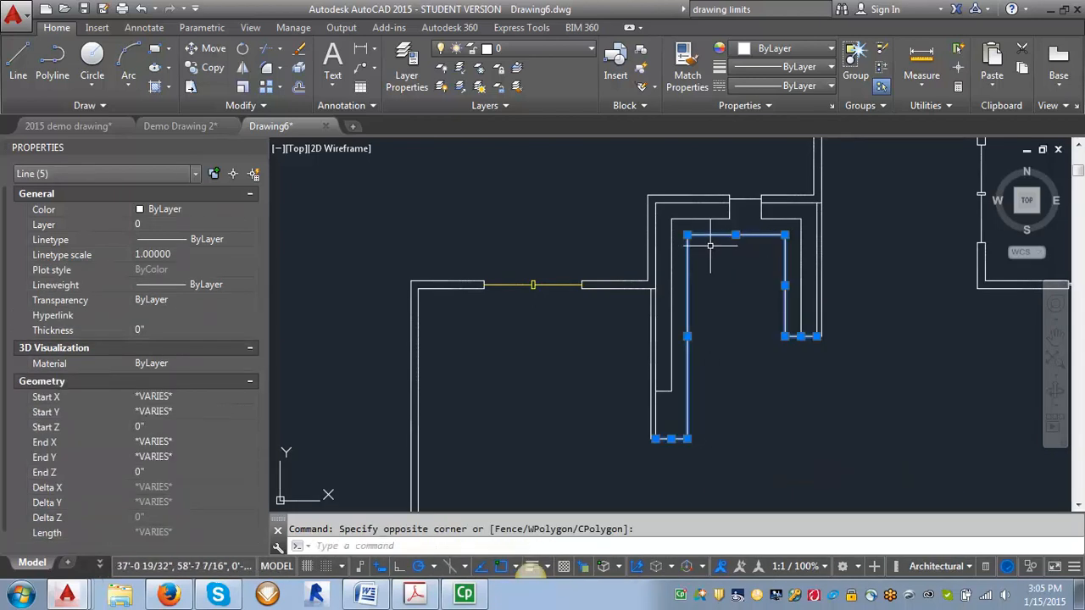
click(209, 226)
click(251, 225)
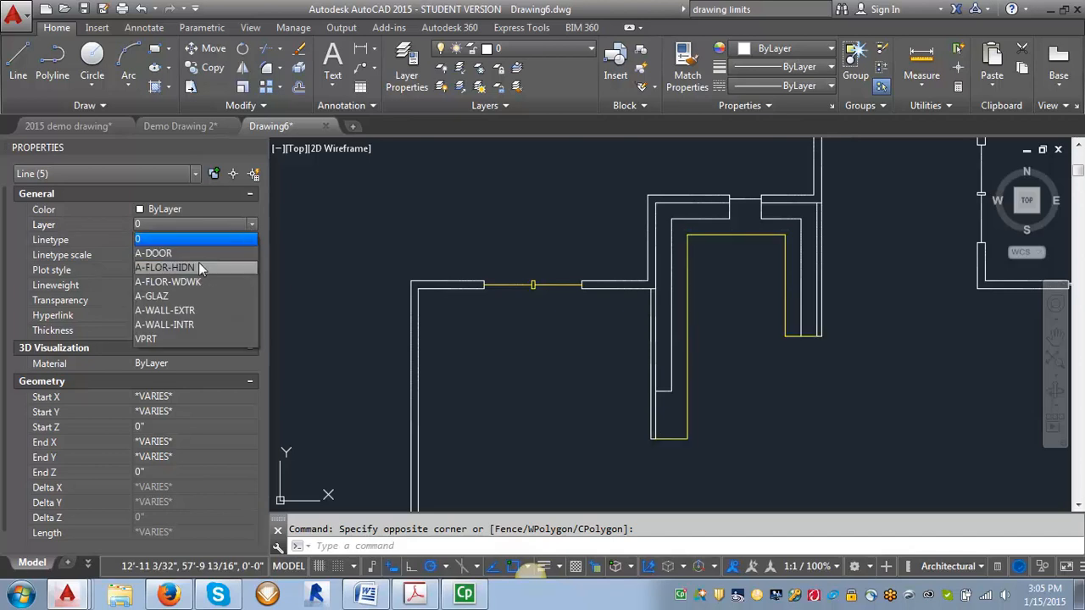
click(161, 280)
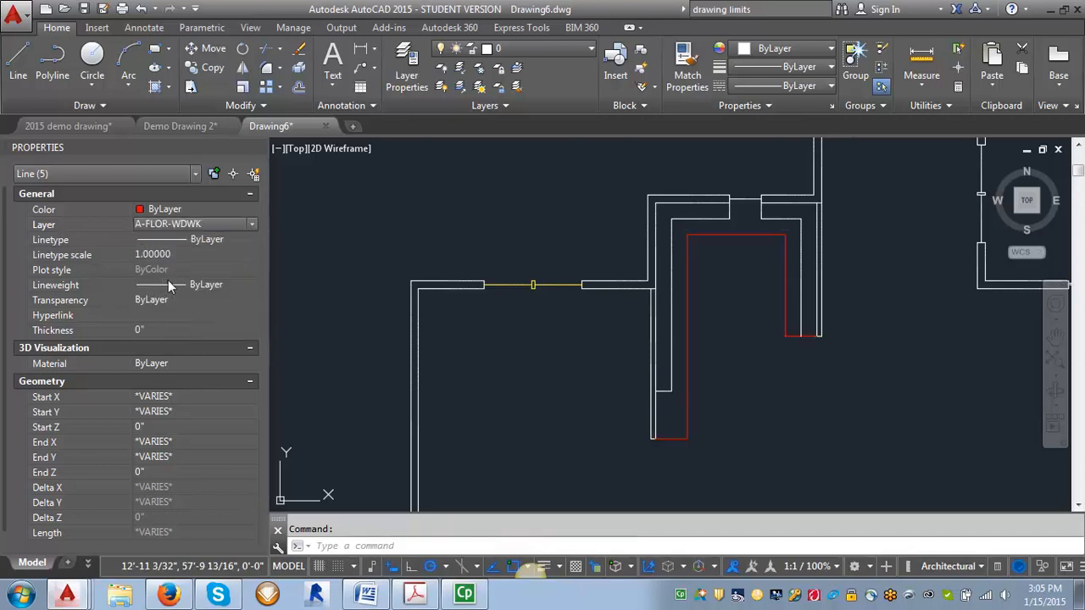
key(Escape)
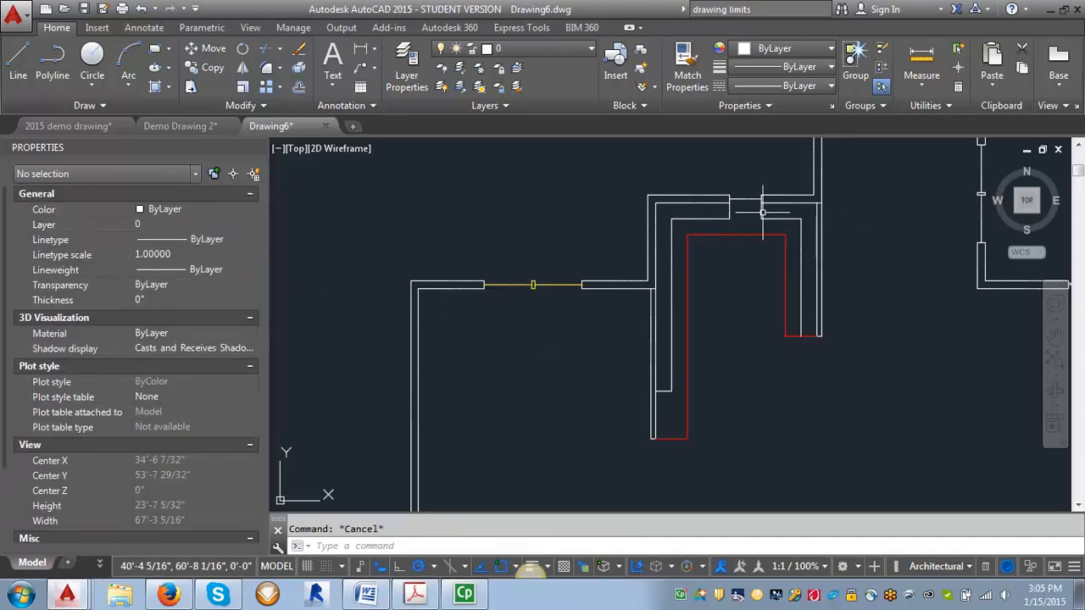
Select the upper cabinet lines between the alcove walls and the counter edge, including their short end lines, and move them to the A-FLOR-HIDN layer.
click(805, 213)
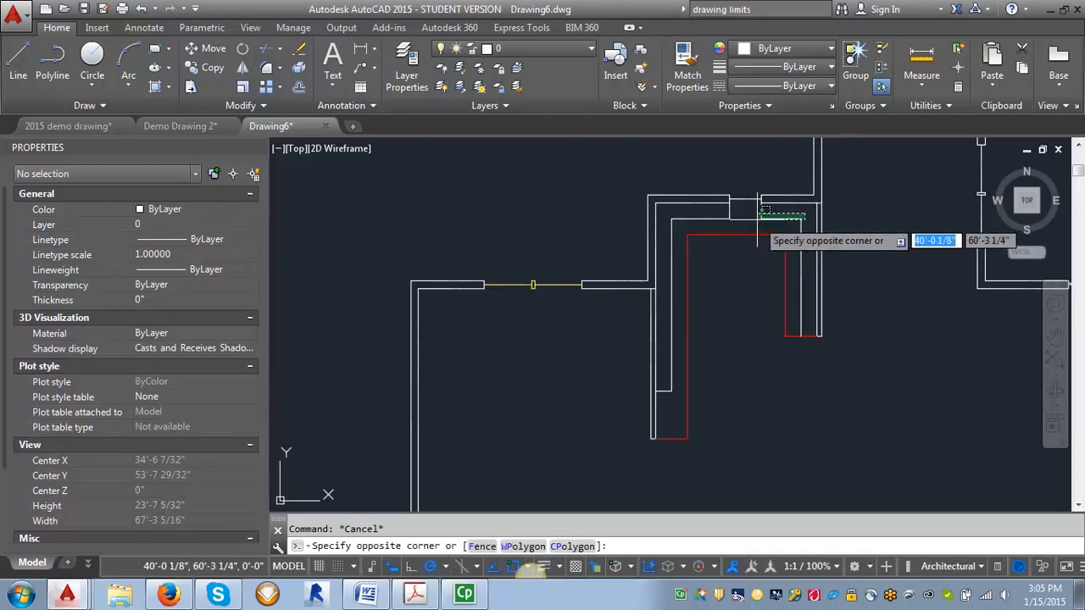
click(760, 224)
click(742, 210)
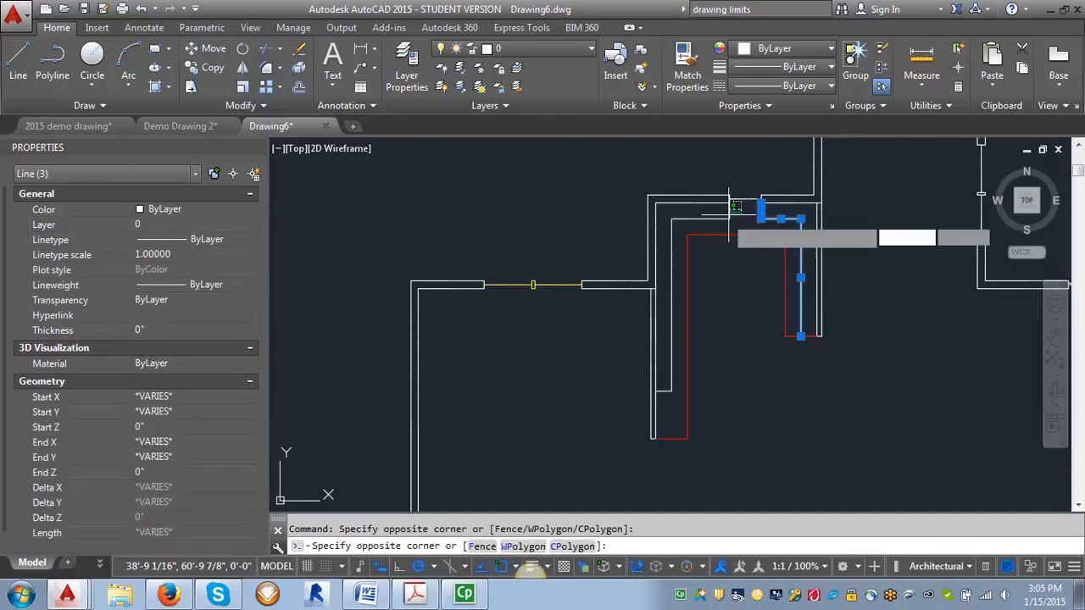
click(665, 223)
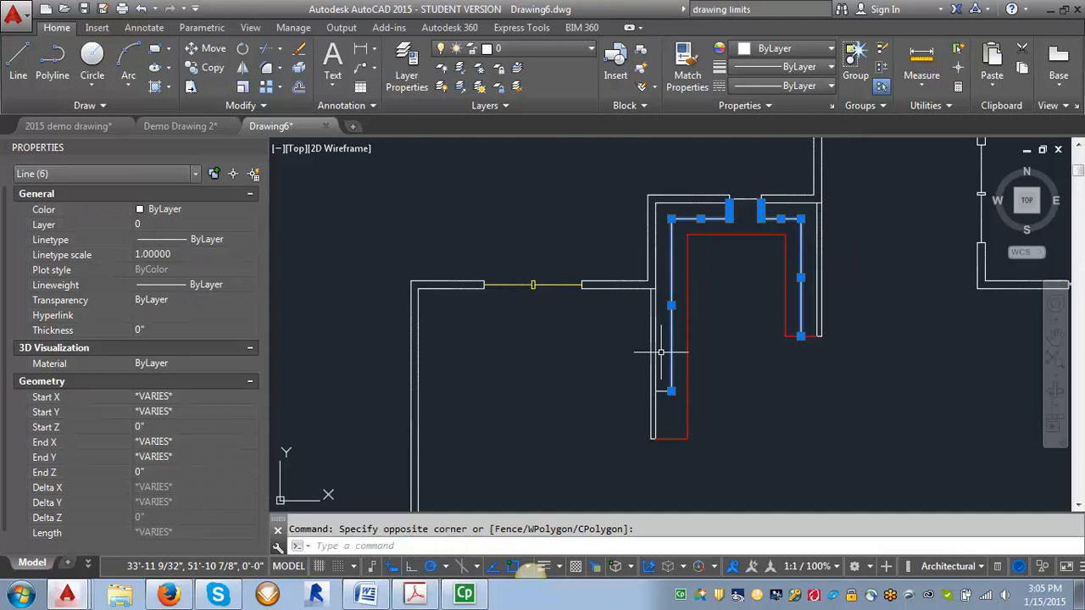
click(675, 413)
click(658, 374)
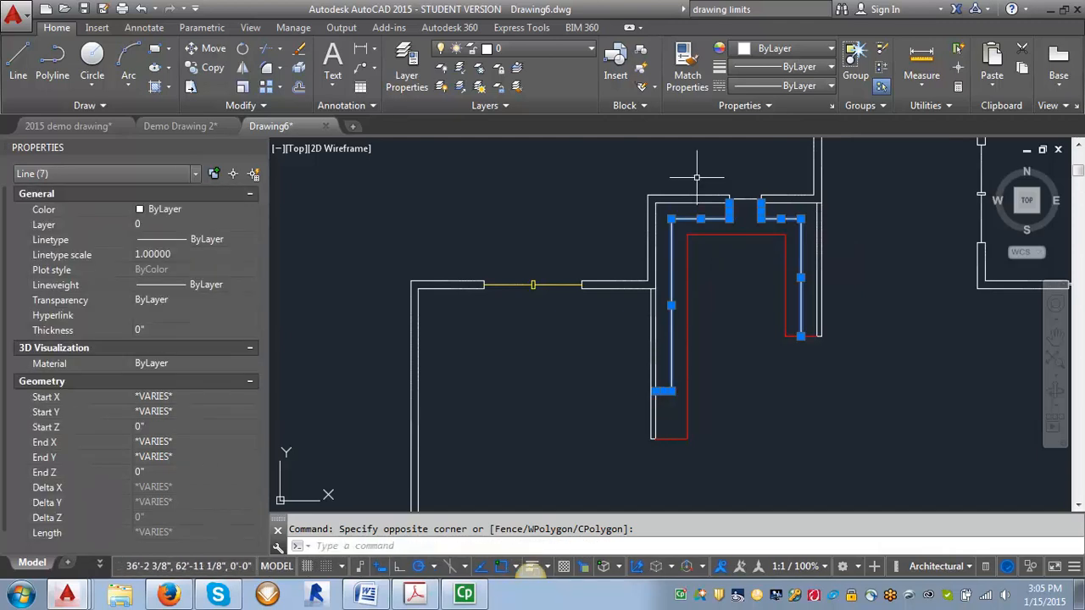
click(592, 49)
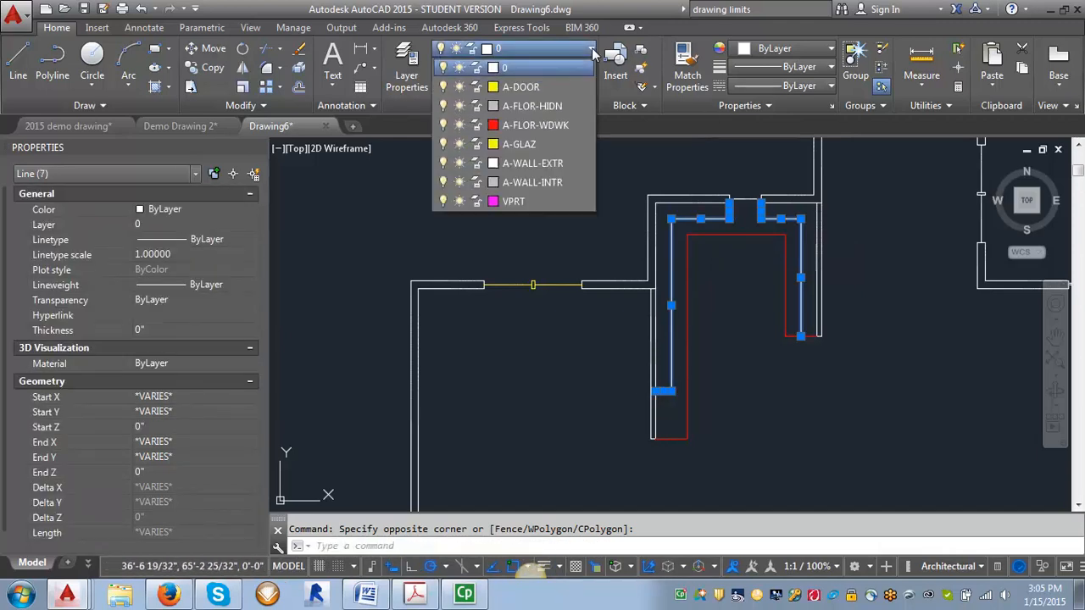
click(532, 106)
key(Escape)
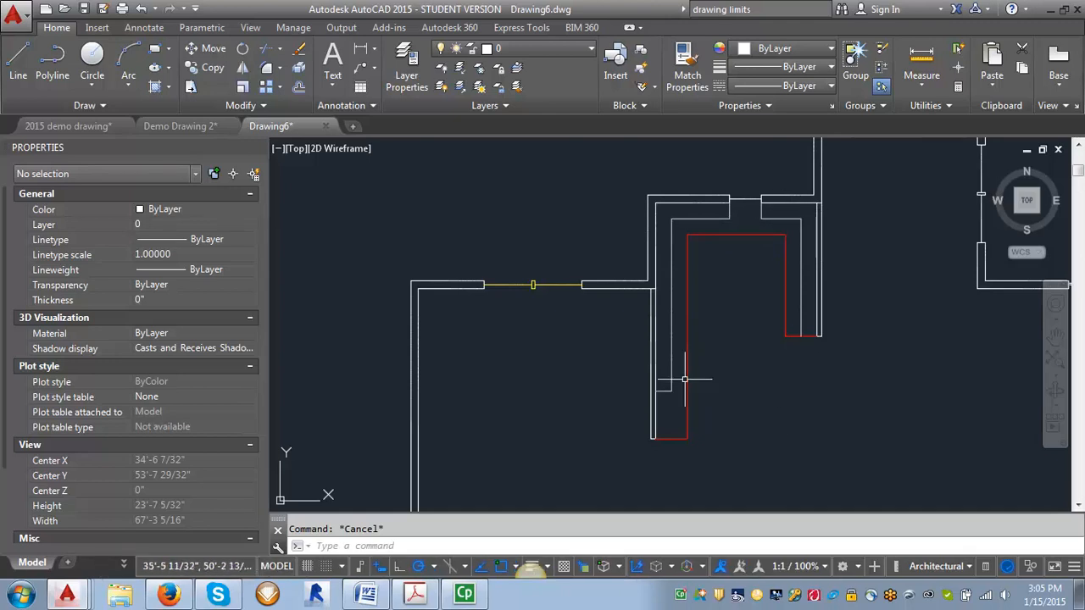
scroll(607, 334, down, 4)
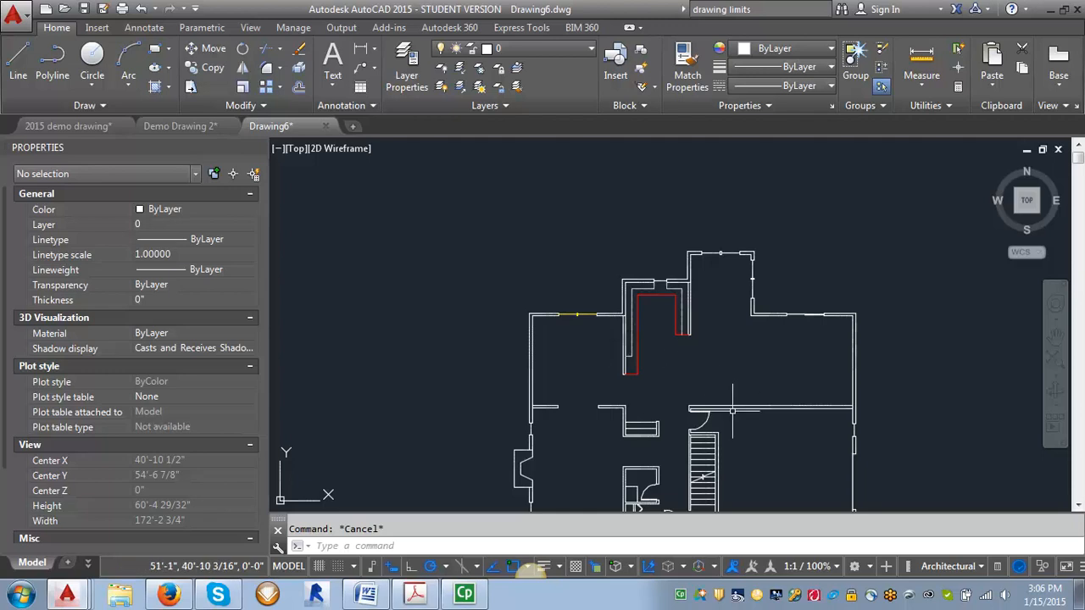
scroll(721, 443, up, 4)
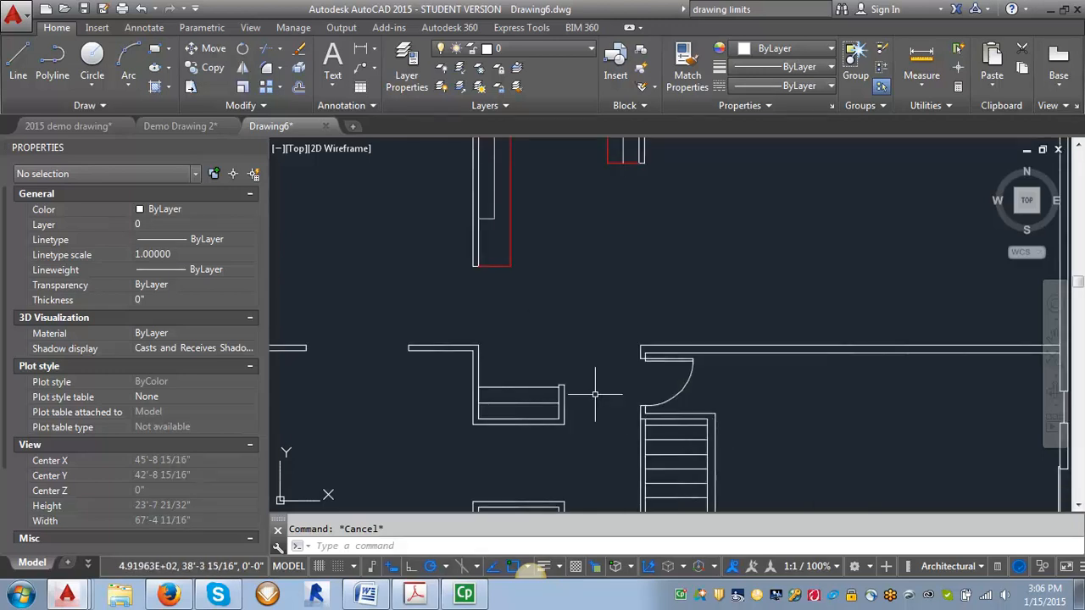